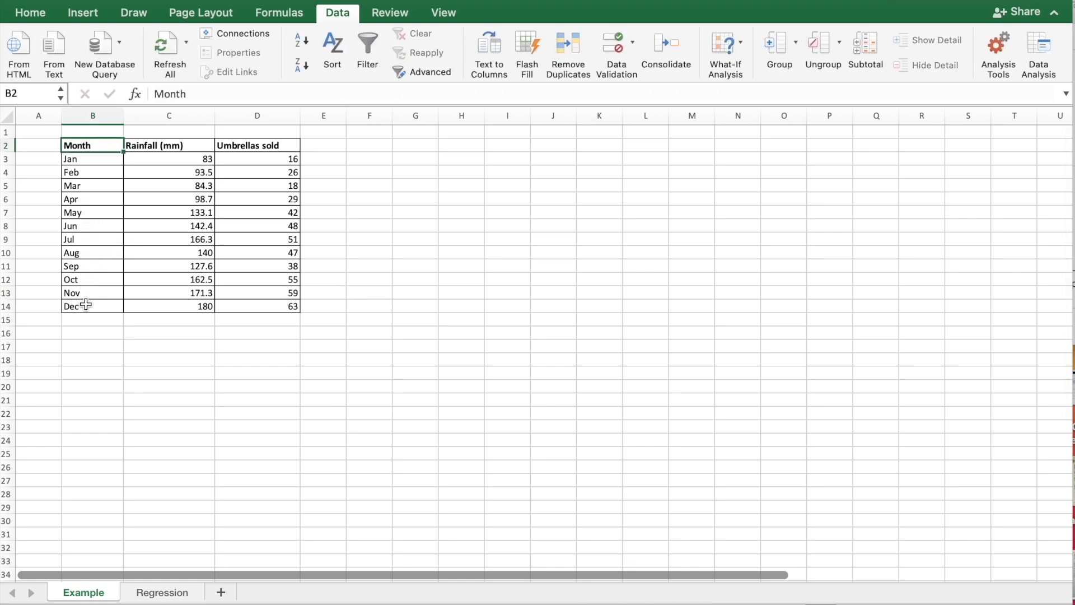
# Step: Open the Regression tool from the data analysis tools for the rainfall and umbrella sales data
pyautogui.click(145, 146)
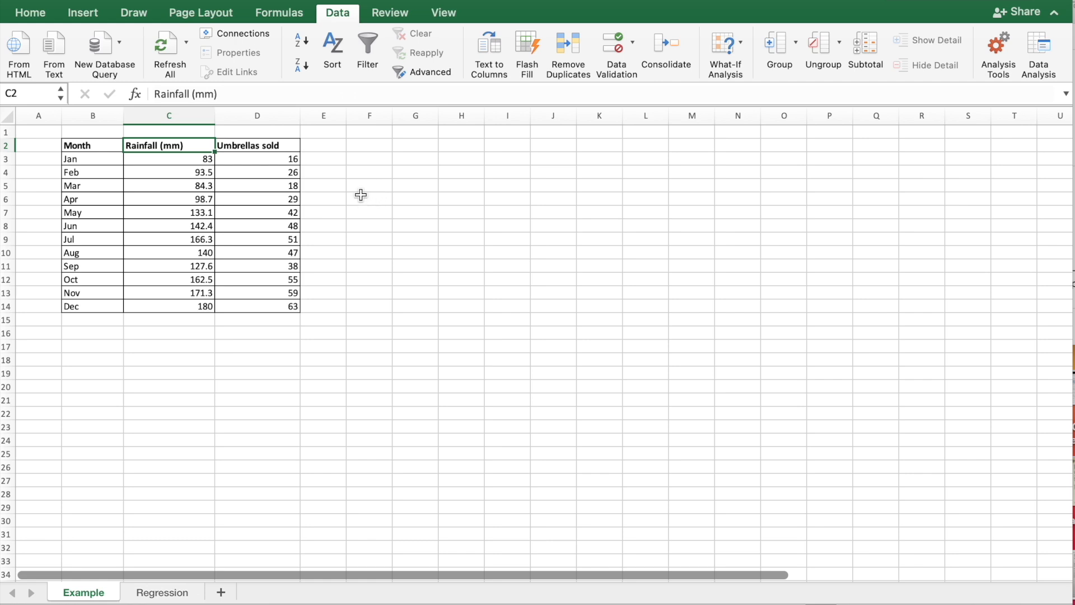
pyautogui.click(37, 17)
pyautogui.click(339, 15)
pyautogui.click(1042, 56)
pyautogui.scroll(10, 472, 255)
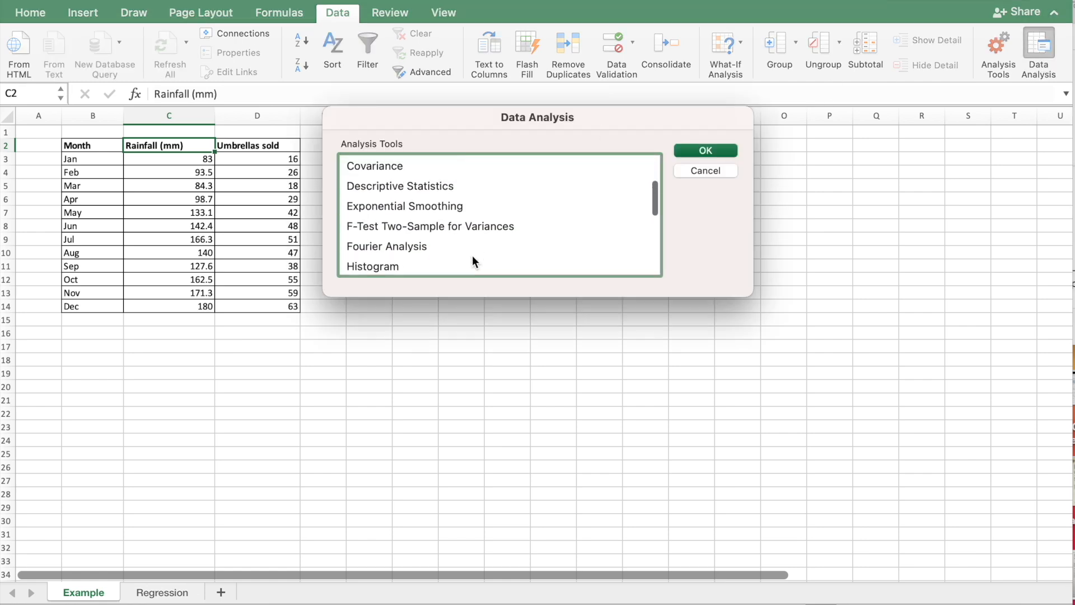
pyautogui.scroll(2, 472, 255)
pyautogui.scroll(-5, 472, 255)
pyautogui.scroll(-8, 472, 255)
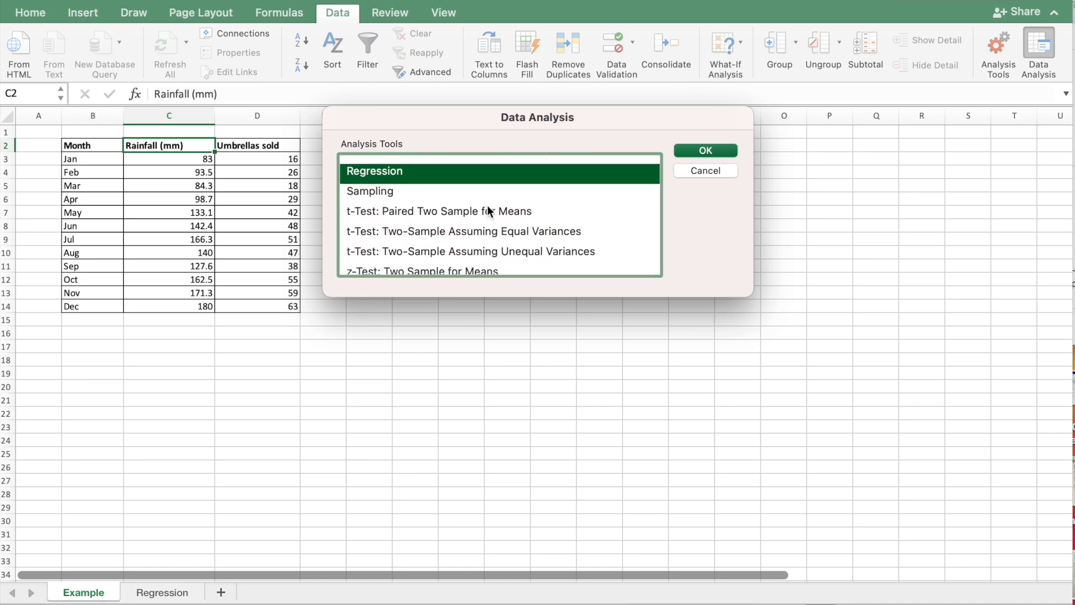
pyautogui.scroll(-1, 487, 207)
pyautogui.click(432, 163)
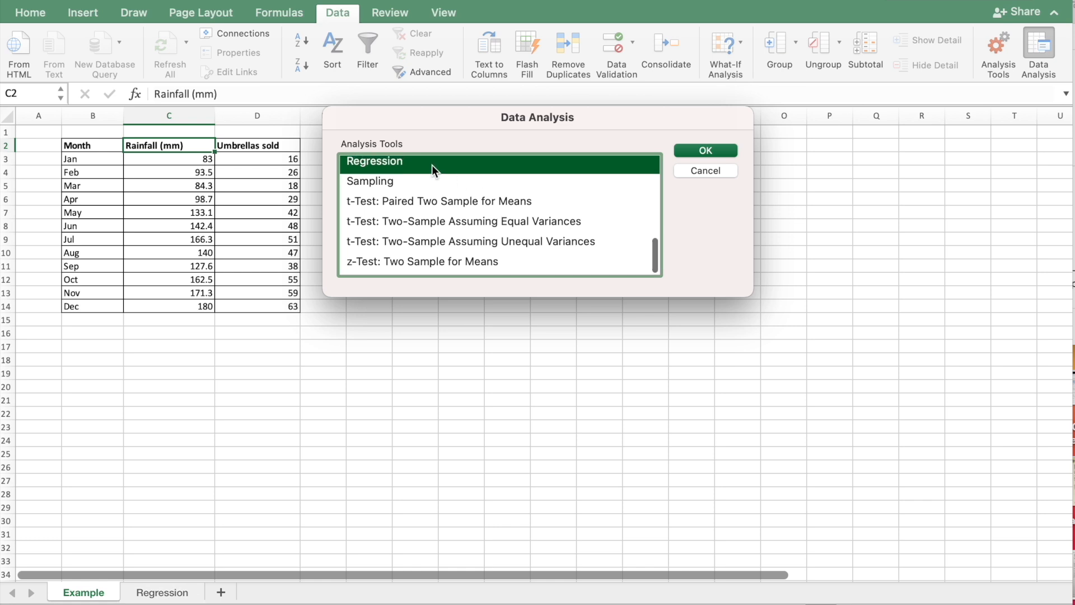
pyautogui.click(704, 151)
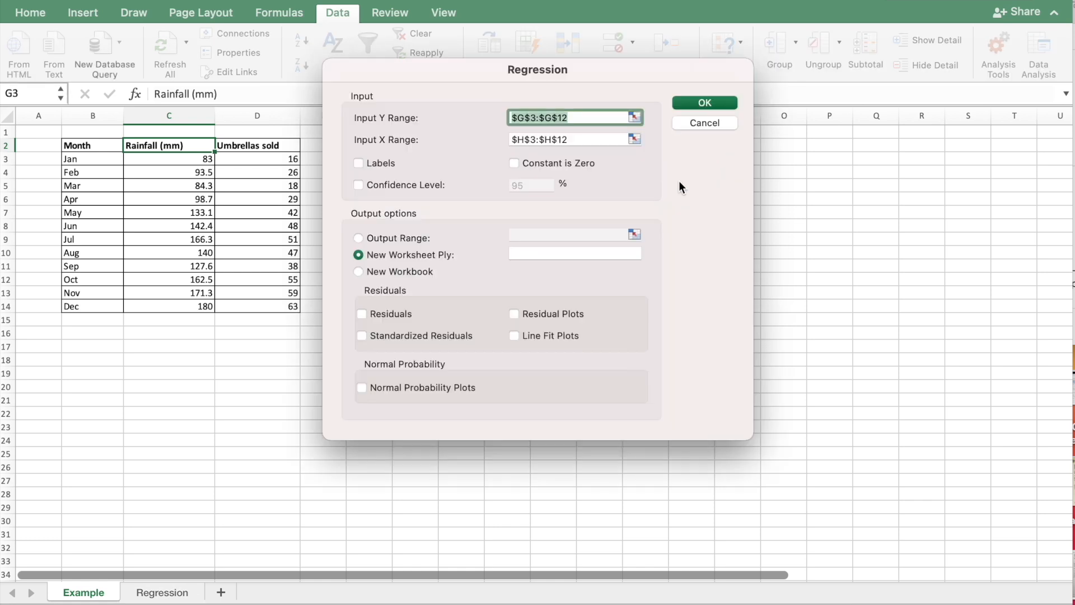
# Step: Clear both preset input ranges and set the Y range to the umbrellas sold values in D3:D14
pyautogui.press('BackSpace')
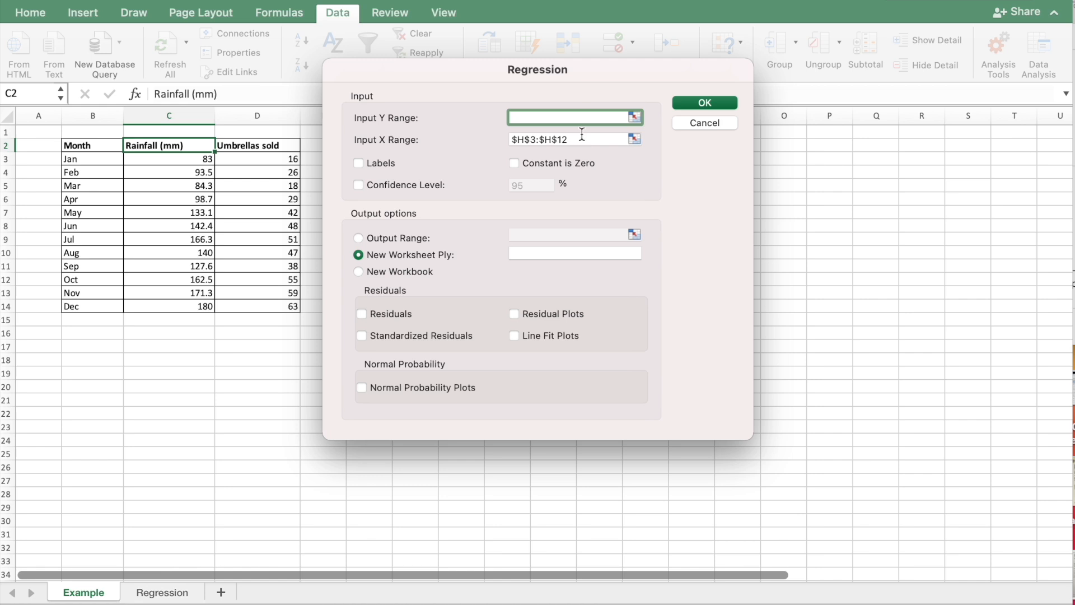
pyautogui.press('Tab')
pyautogui.press('BackSpace')
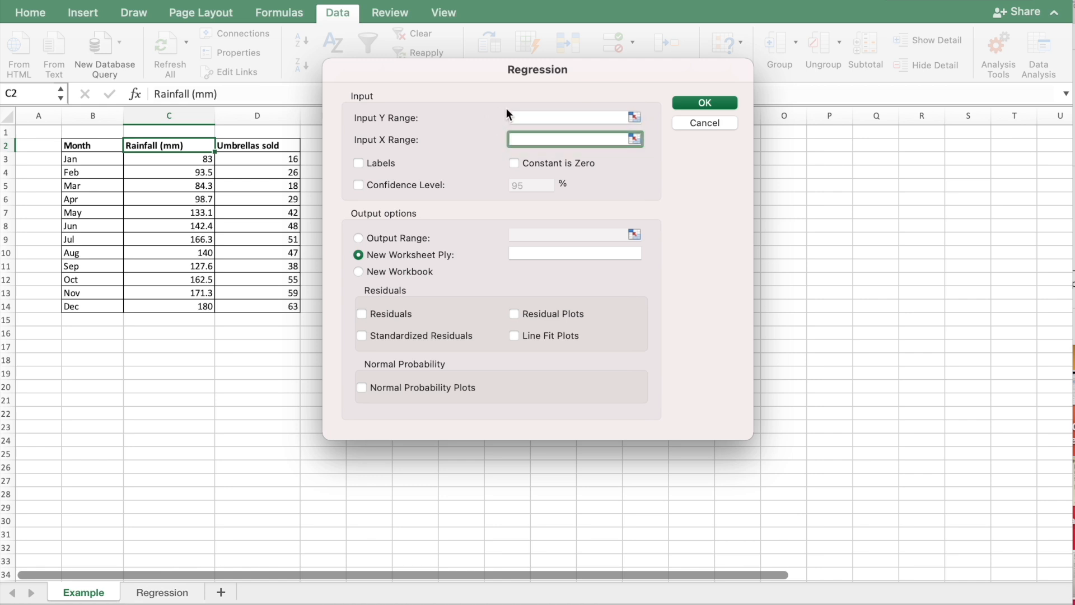
pyautogui.click(526, 117)
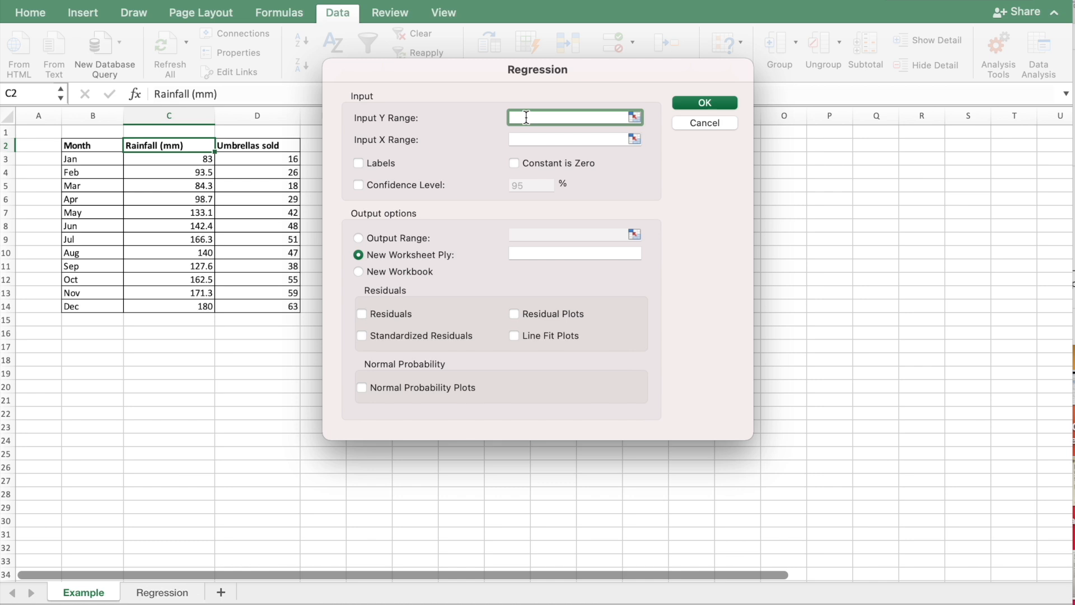
pyautogui.moveTo(259, 162); pyautogui.dragTo(267, 312)
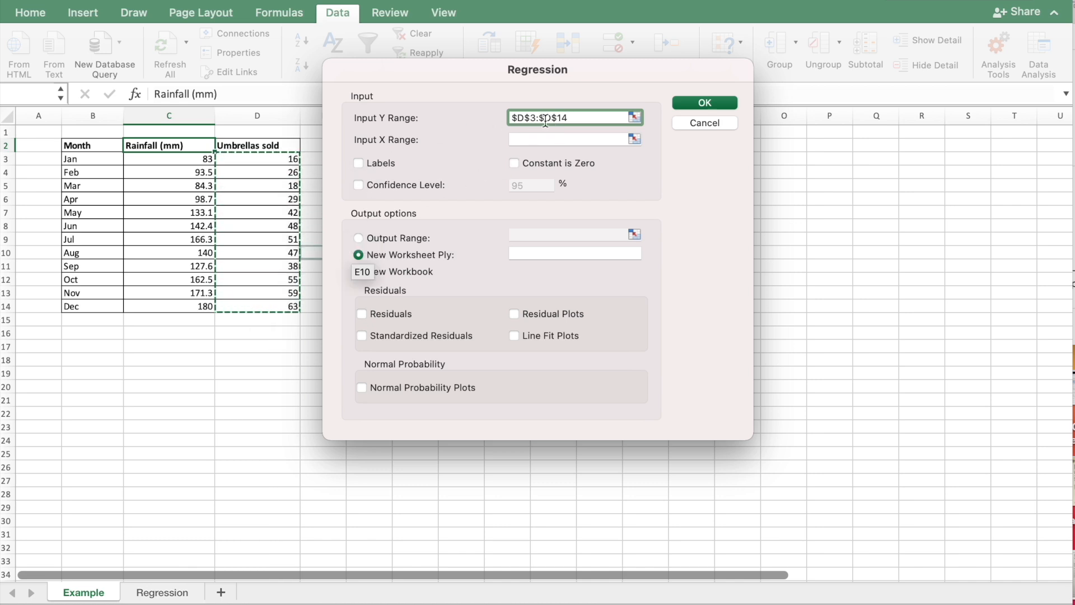
# Step: Set the X range to the rainfall values C3:C14 with Labels enabled, and run the regression onto a new worksheet
pyautogui.click(541, 139)
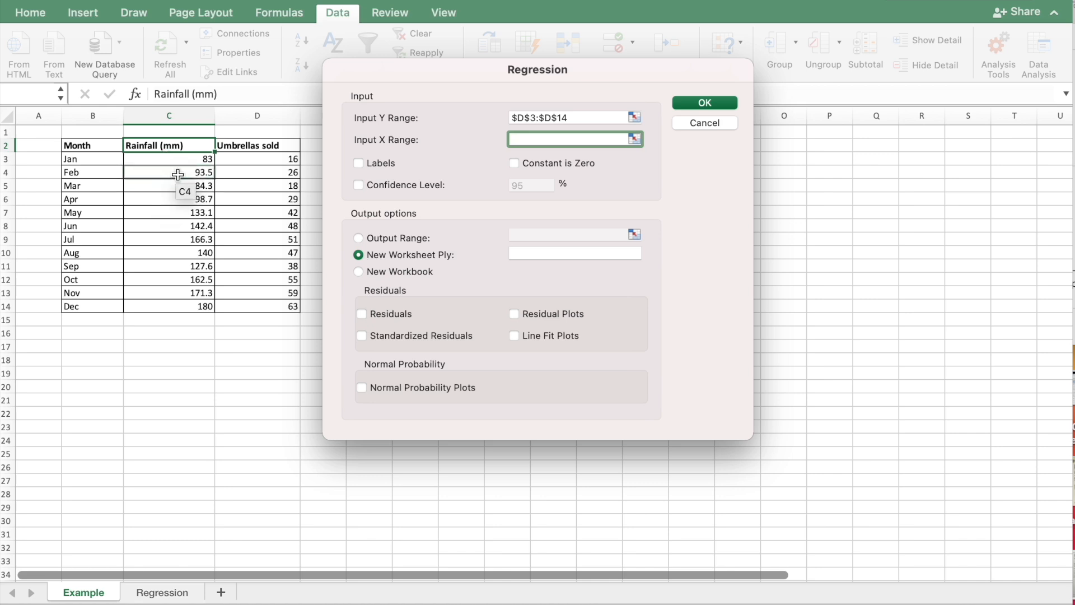
pyautogui.moveTo(180, 161); pyautogui.dragTo(195, 304)
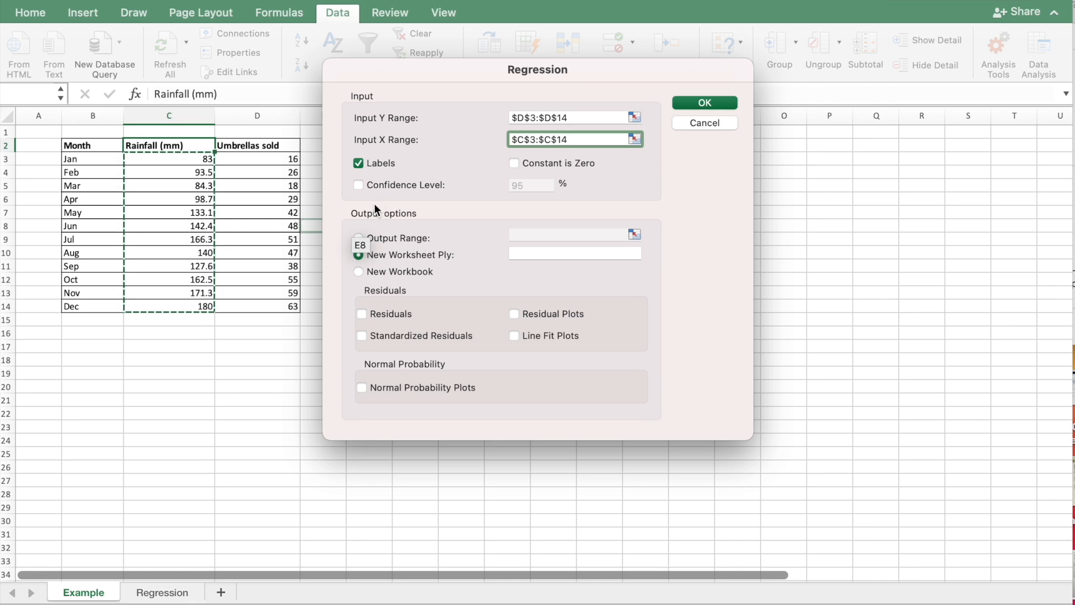
pyautogui.click(358, 255)
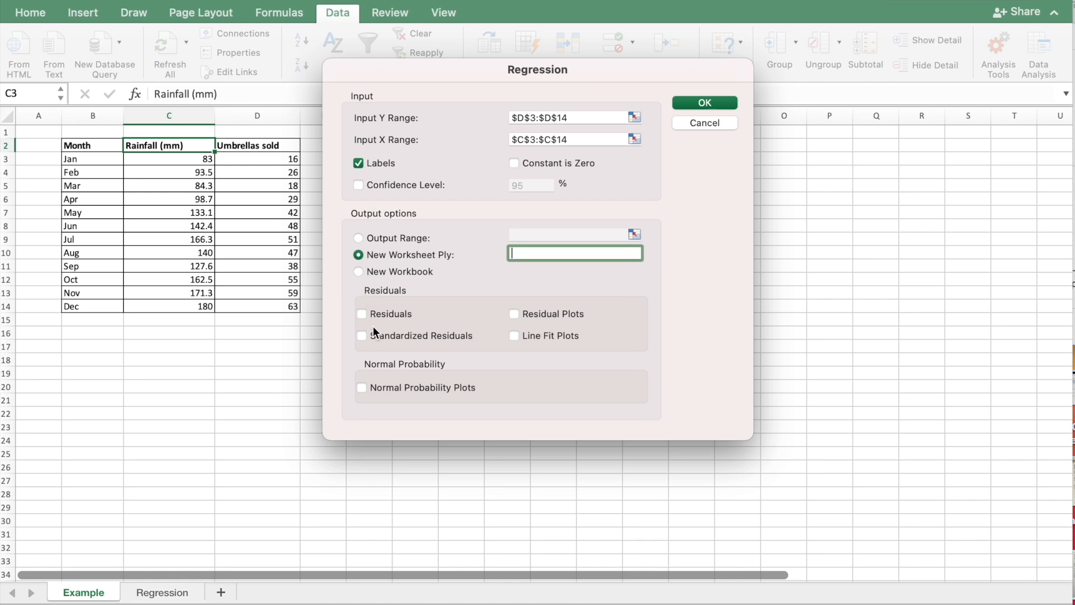
pyautogui.click(703, 104)
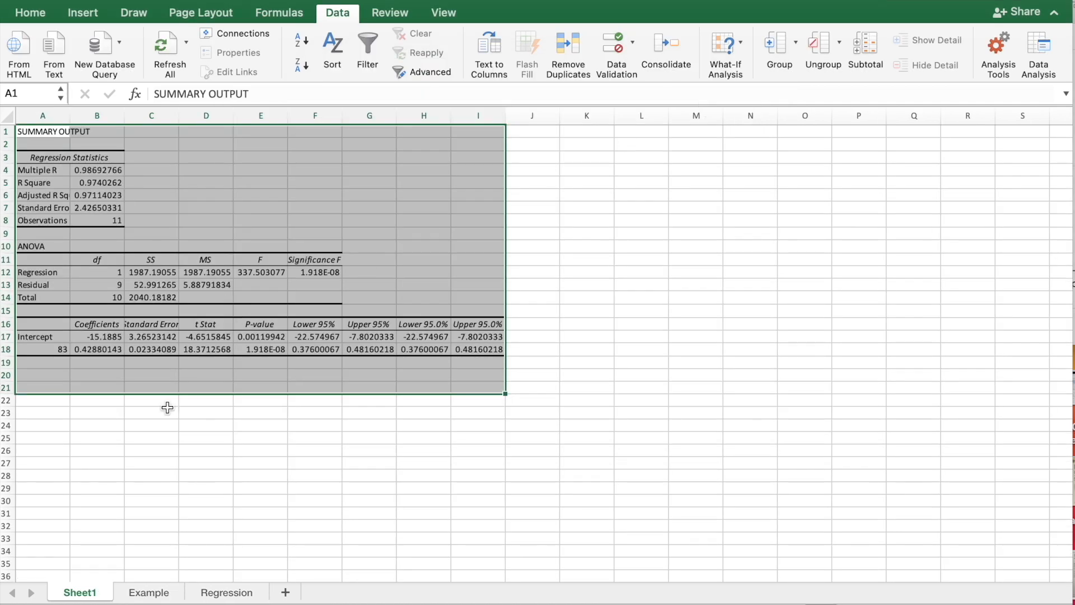
# Step: Widen column A of the regression output so that the statistic labels fit completely
pyautogui.click(415, 235)
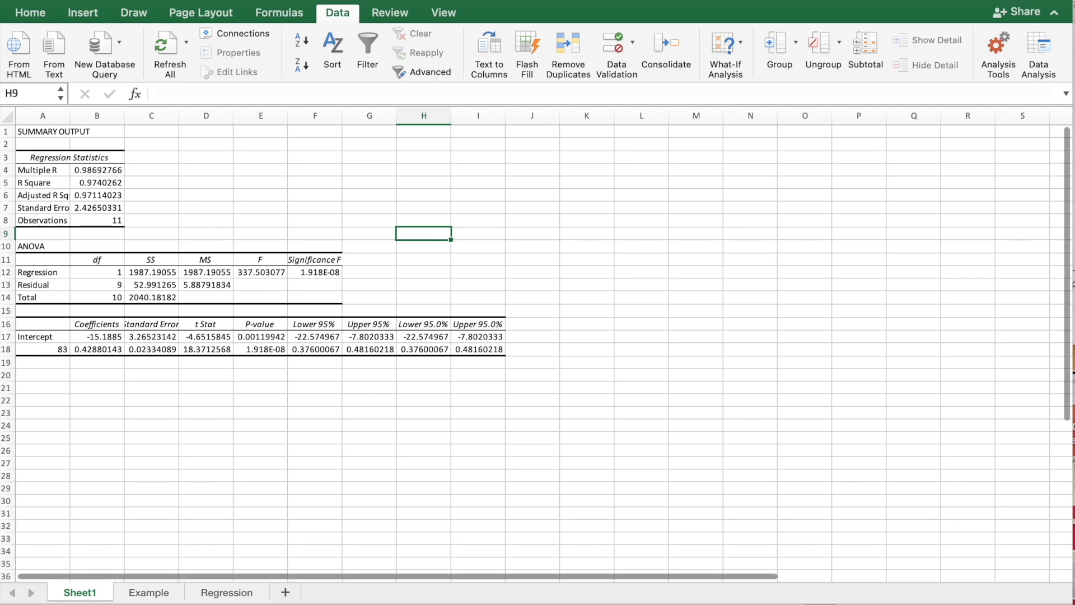
pyautogui.click(1028, 604)
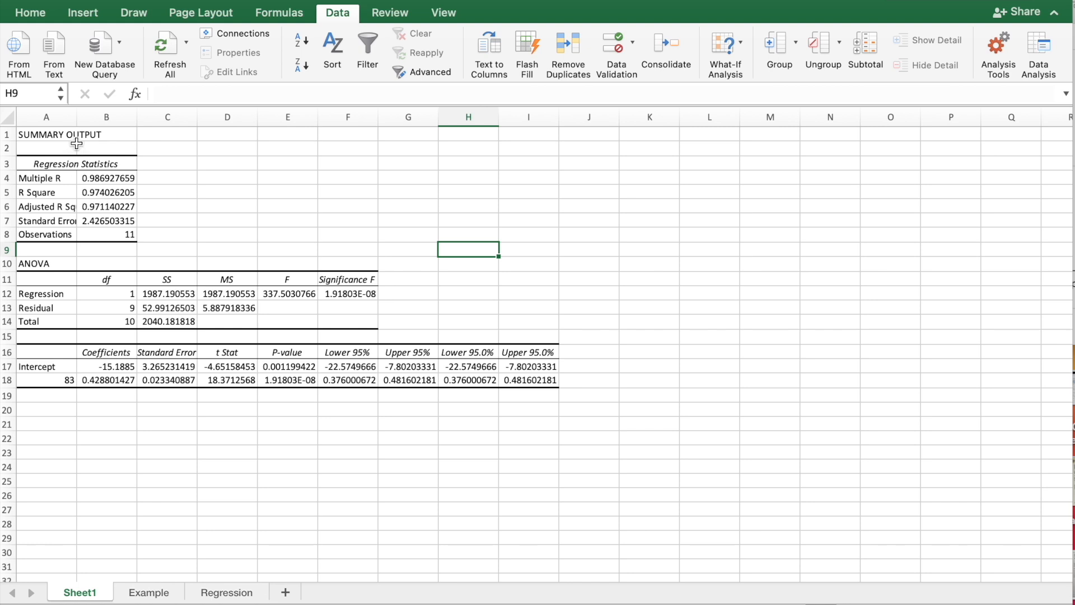
pyautogui.moveTo(77, 116); pyautogui.dragTo(113, 115)
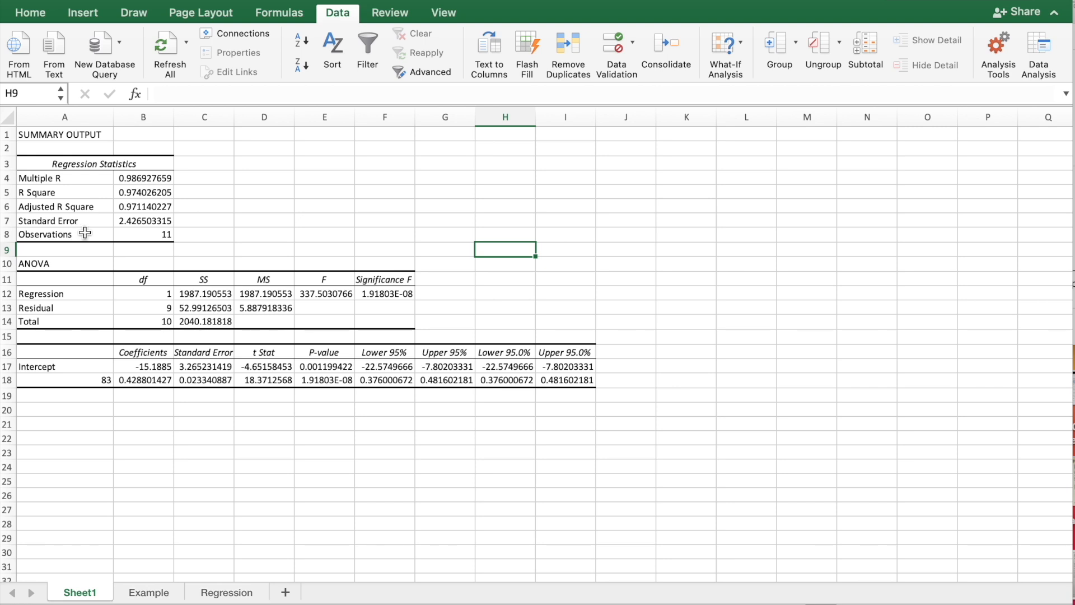
# Step: Examine the Multiple R, R Square, Adjusted R Square and Standard Error rows in the regression statistics
pyautogui.click(34, 179)
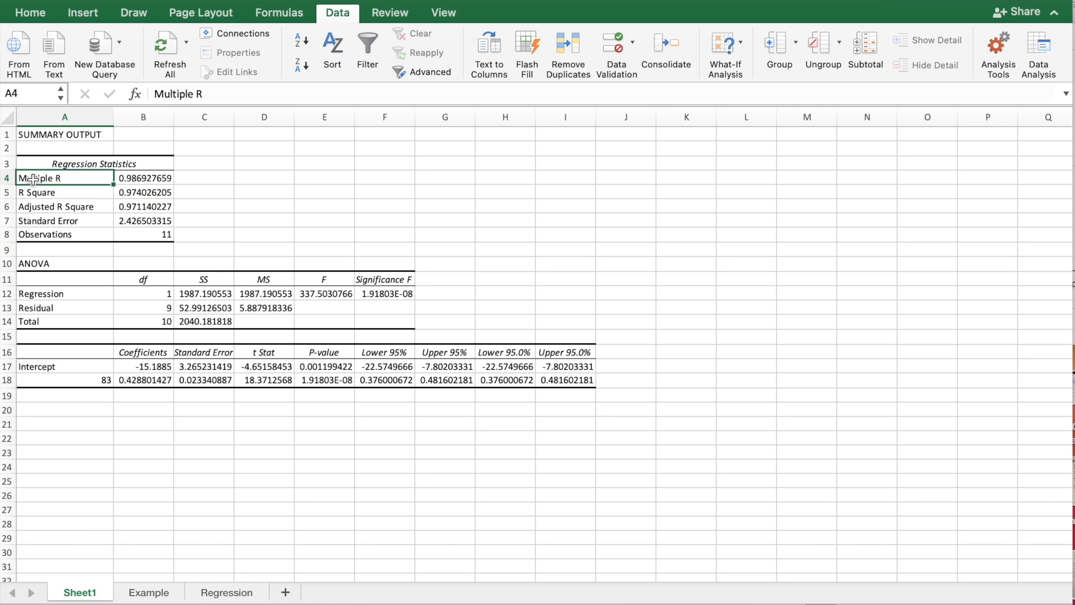
pyautogui.click(125, 178)
pyautogui.moveTo(63, 178); pyautogui.dragTo(121, 177)
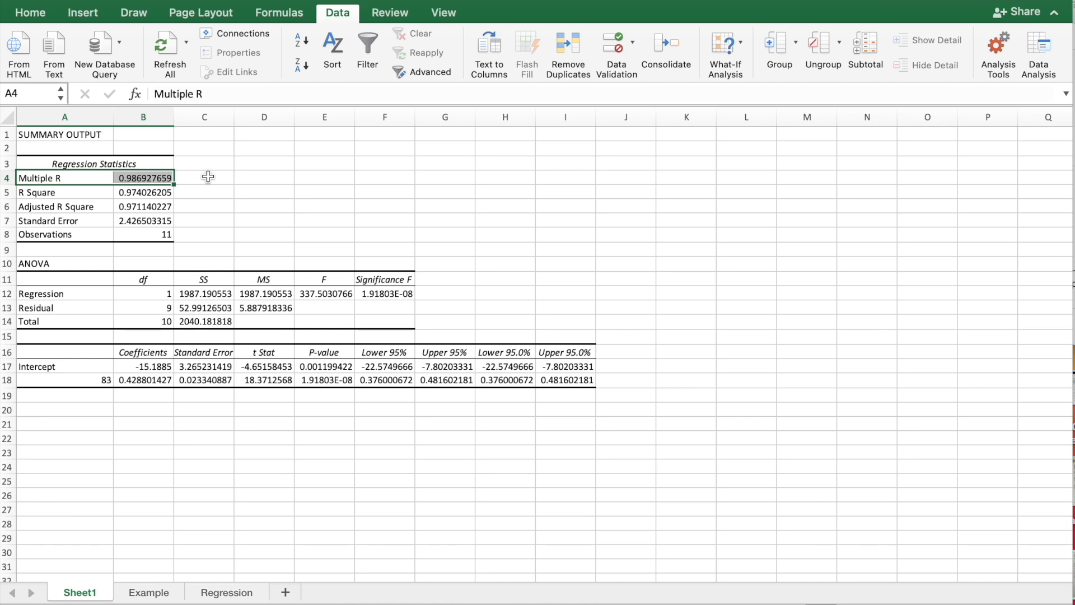
pyautogui.click(10, 192)
pyautogui.moveTo(21, 192); pyautogui.dragTo(138, 192)
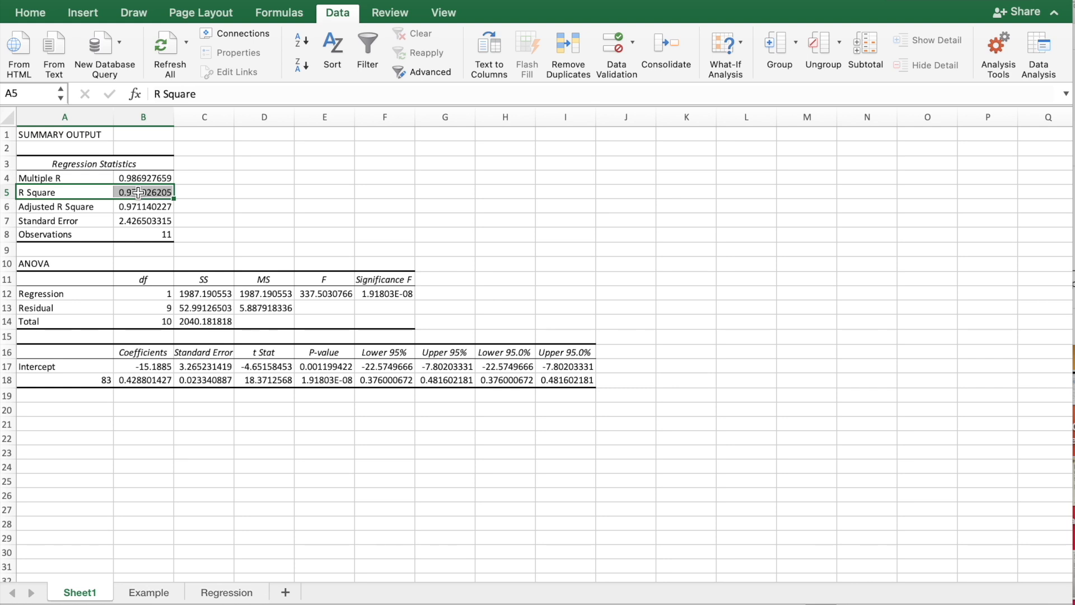
pyautogui.click(65, 203)
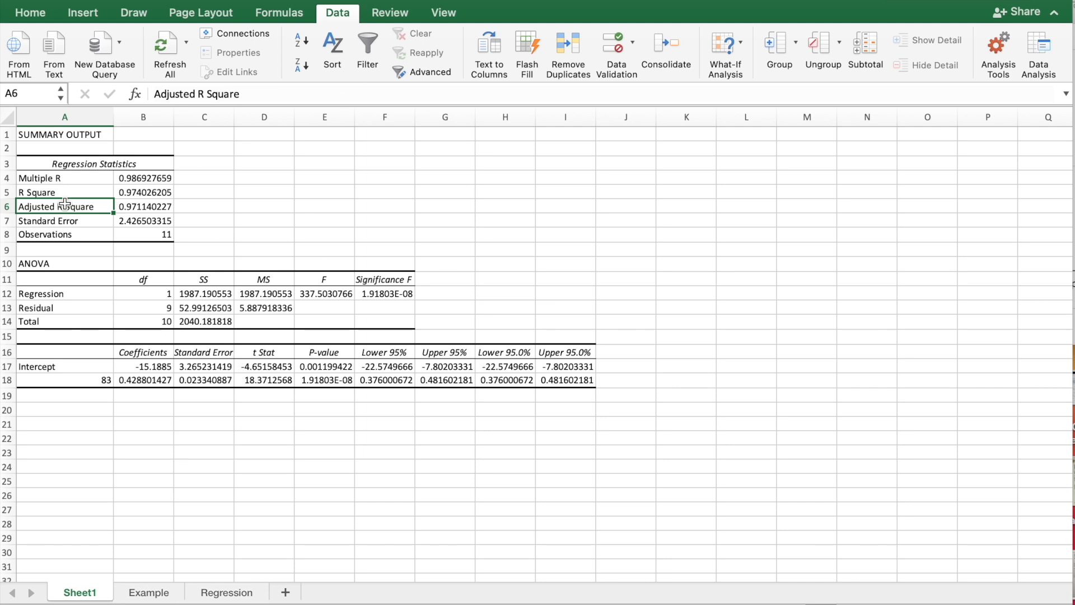
pyautogui.click(143, 209)
pyautogui.click(69, 209)
pyautogui.click(144, 210)
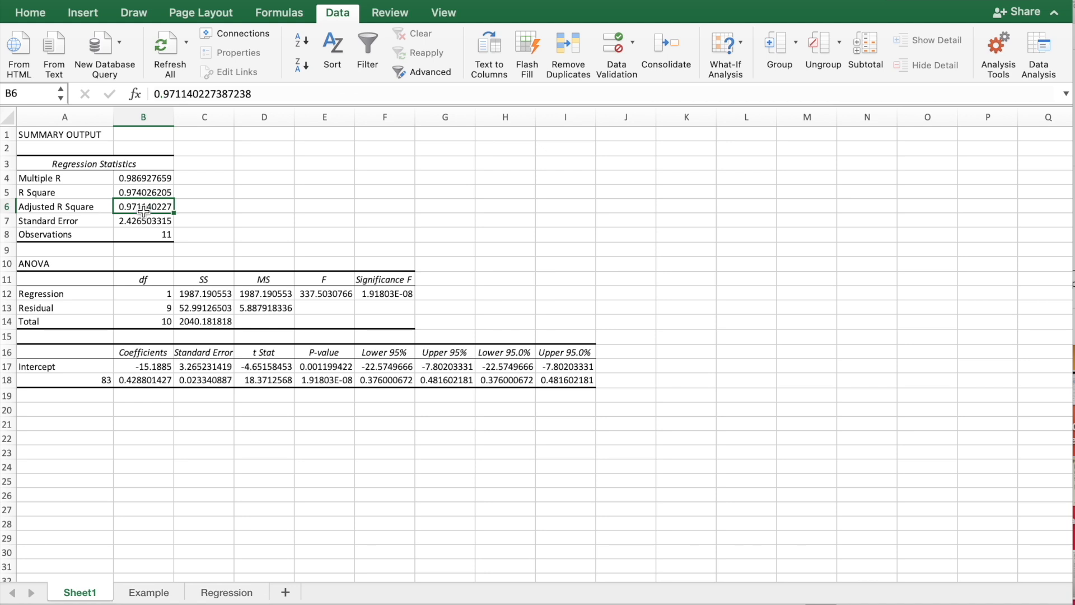
pyautogui.click(87, 209)
pyautogui.moveTo(32, 204); pyautogui.dragTo(135, 208)
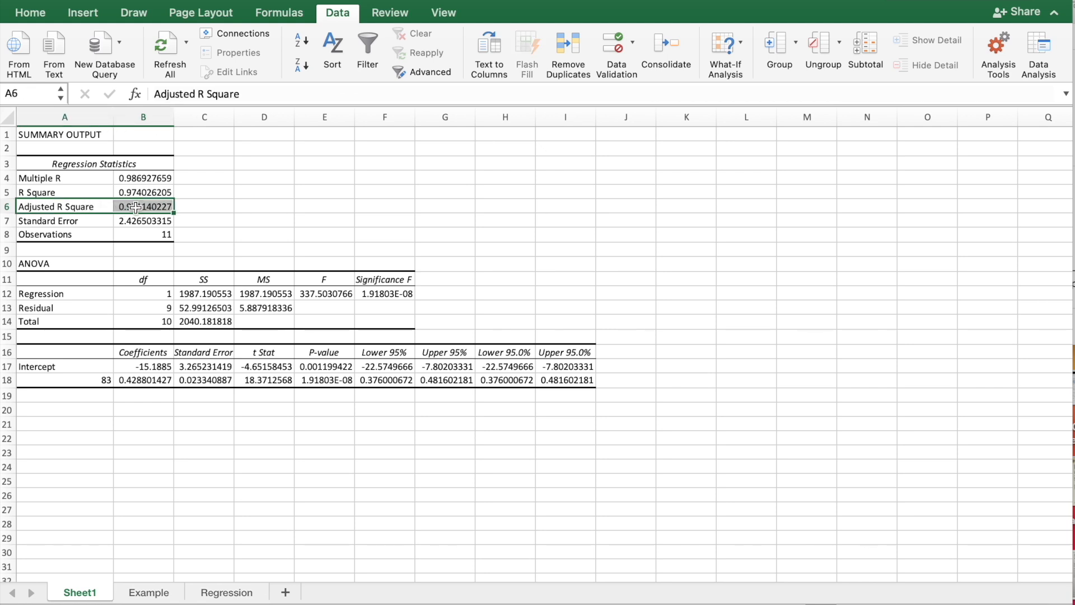
pyautogui.click(79, 220)
pyautogui.moveTo(106, 221); pyautogui.dragTo(134, 222)
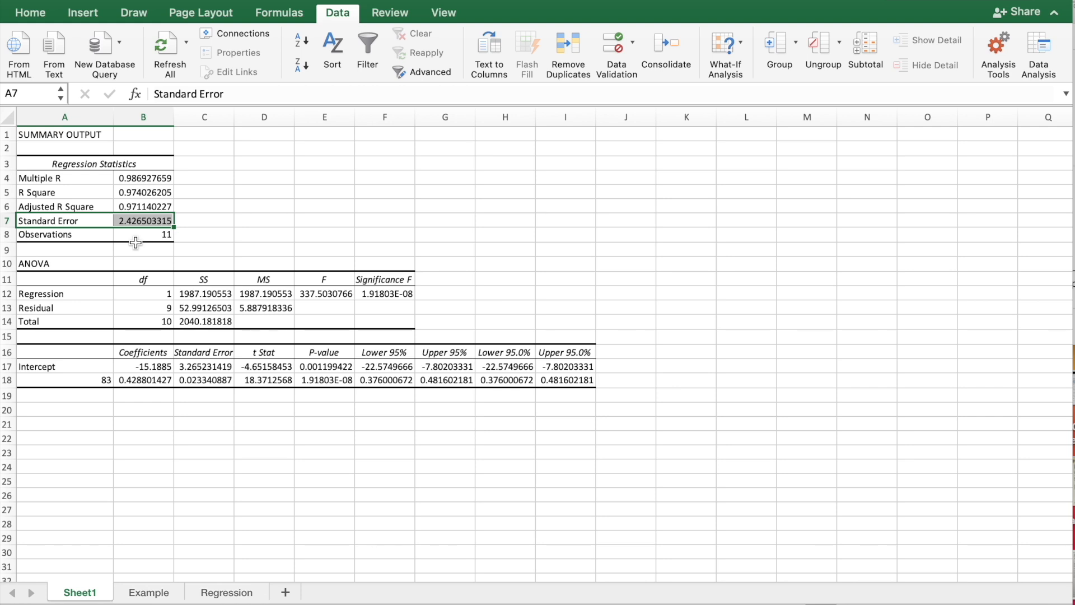
pyautogui.click(210, 263)
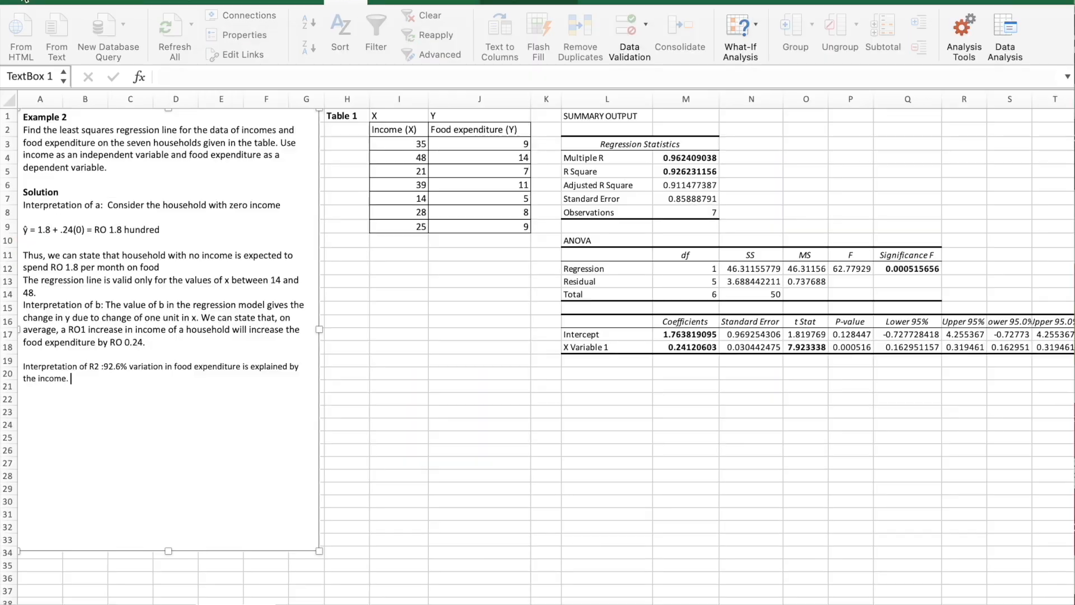
# Step: Review the Example 2 problem statement, the income and food expenditure data, and the interpretation of a in the solution
pyautogui.click(25, 5)
pyautogui.moveTo(24, 129); pyautogui.dragTo(126, 168)
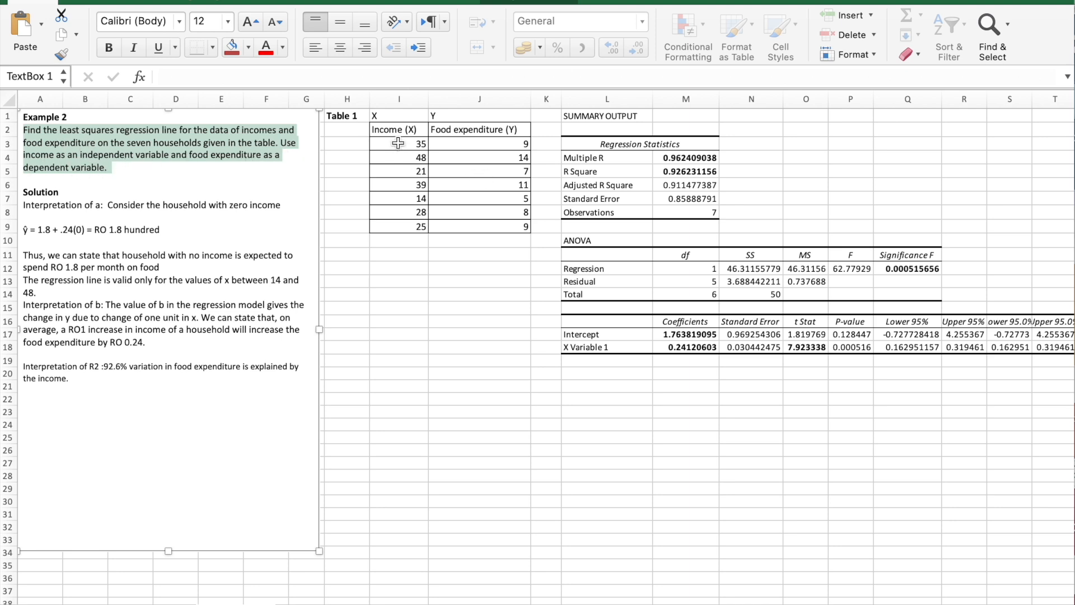
pyautogui.moveTo(395, 130); pyautogui.dragTo(409, 226)
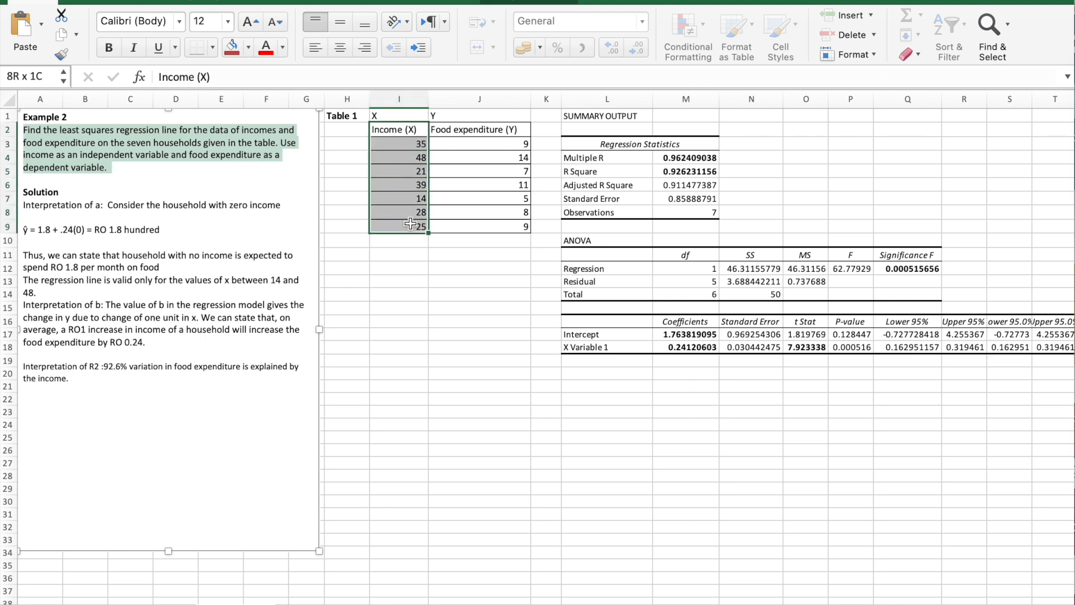
pyautogui.moveTo(507, 133); pyautogui.dragTo(513, 227)
pyautogui.click(29, 199)
pyautogui.moveTo(25, 205); pyautogui.dragTo(279, 205)
pyautogui.moveTo(162, 229); pyautogui.dragTo(17, 222)
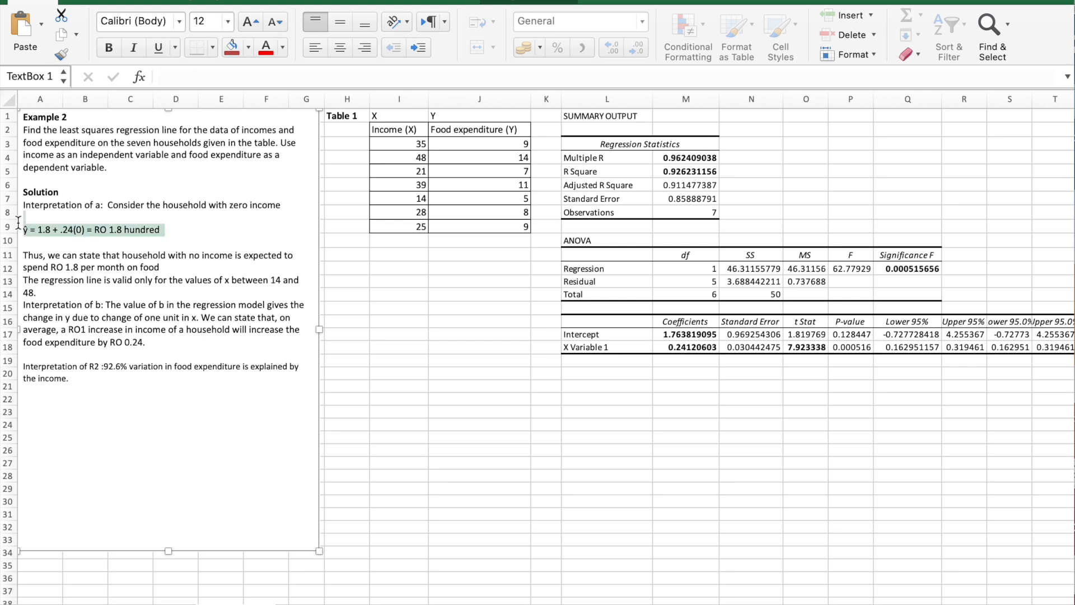
pyautogui.click(50, 249)
pyautogui.moveTo(25, 255); pyautogui.dragTo(274, 259)
pyautogui.click(347, 170)
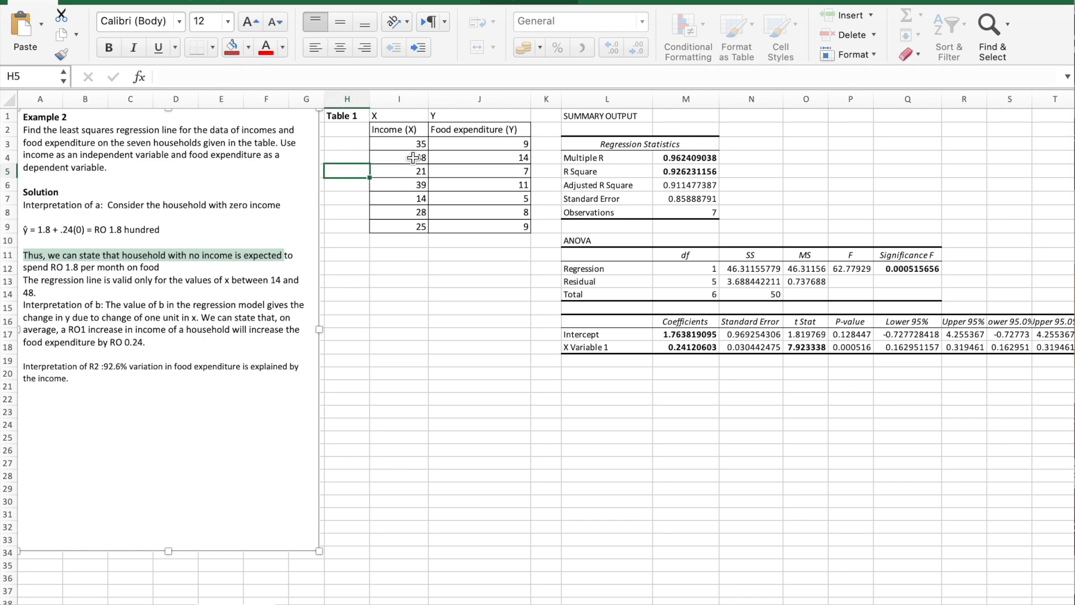
# Step: Find Regression among the data analysis tools and open it for the Example 2 data
pyautogui.click(336, 2)
pyautogui.click(997, 26)
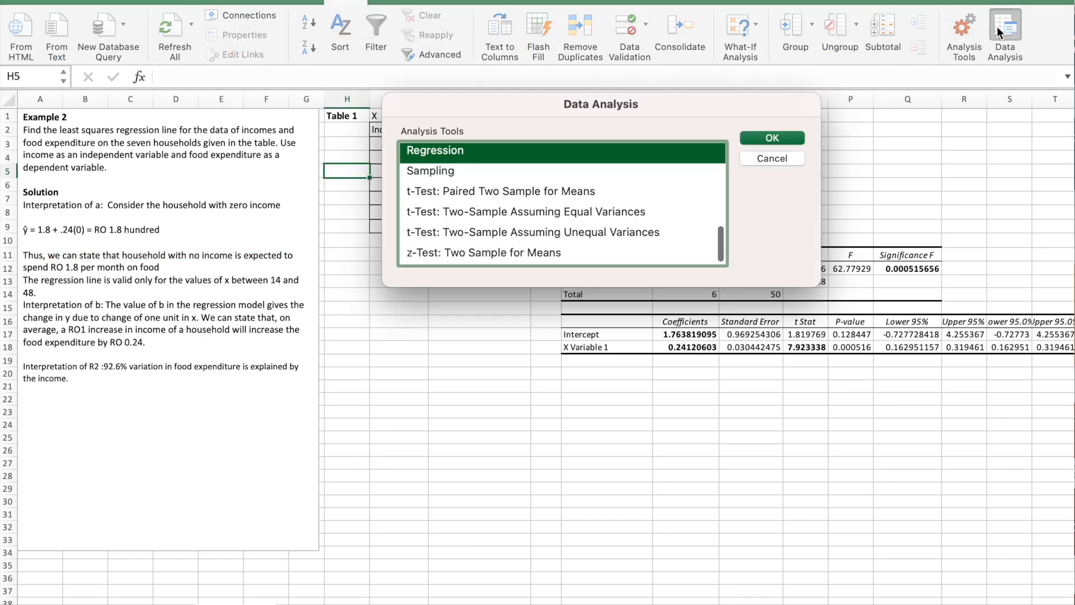
pyautogui.scroll(5, 480, 153)
pyautogui.click(482, 152)
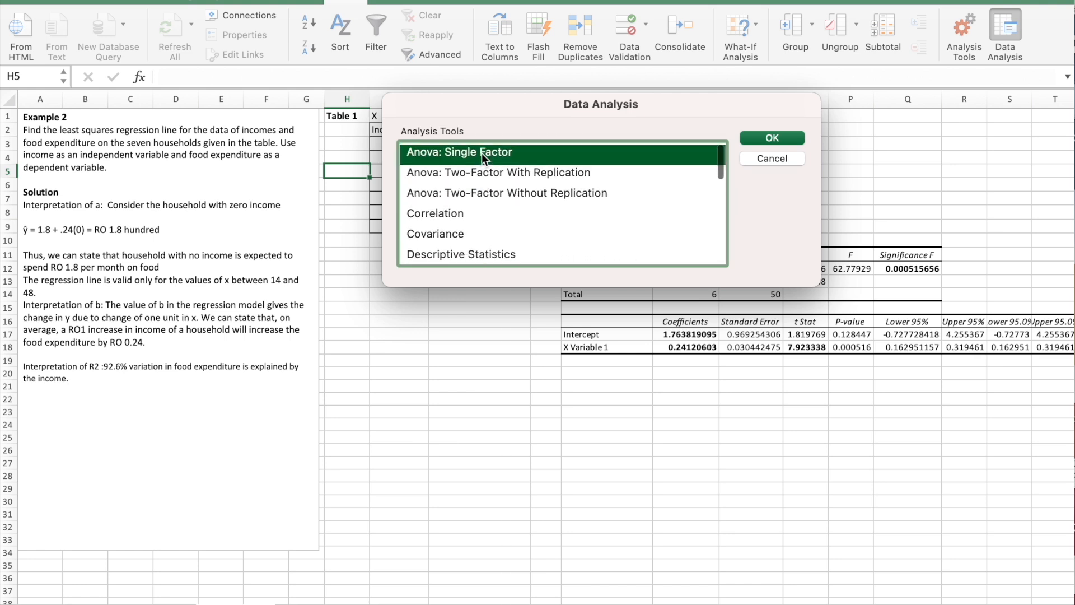
pyautogui.scroll(-5, 482, 153)
pyautogui.scroll(-3, 445, 199)
pyautogui.scroll(6, 445, 199)
pyautogui.click(437, 208)
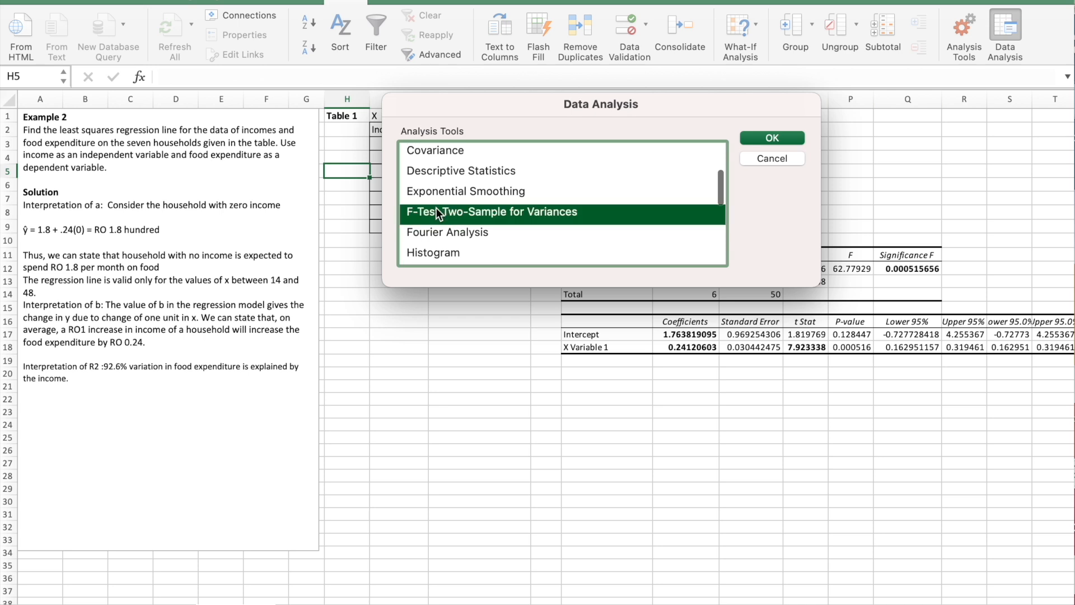
pyautogui.press('Down')
pyautogui.press('Down')
pyautogui.press('Down')
pyautogui.press('Down')
pyautogui.scroll(-3, 480, 238)
pyautogui.scroll(1, 448, 233)
pyautogui.click(448, 231)
pyautogui.click(772, 138)
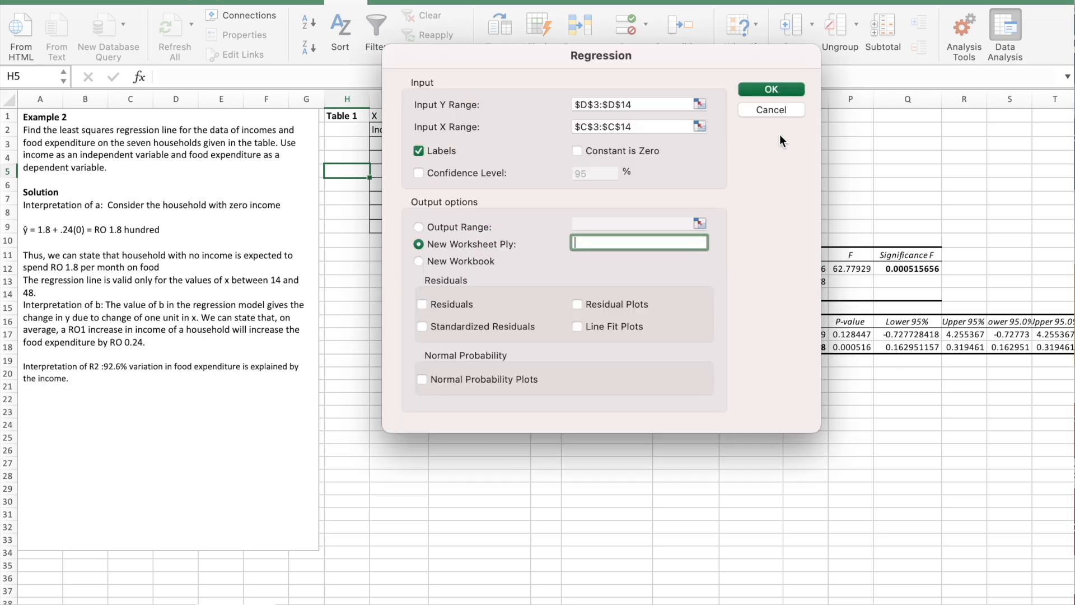
# Step: Clear the previous Y and X input ranges and set the X range to the income values I3:I9
pyautogui.moveTo(651, 50); pyautogui.dragTo(900, 56)
pyautogui.click(884, 108)
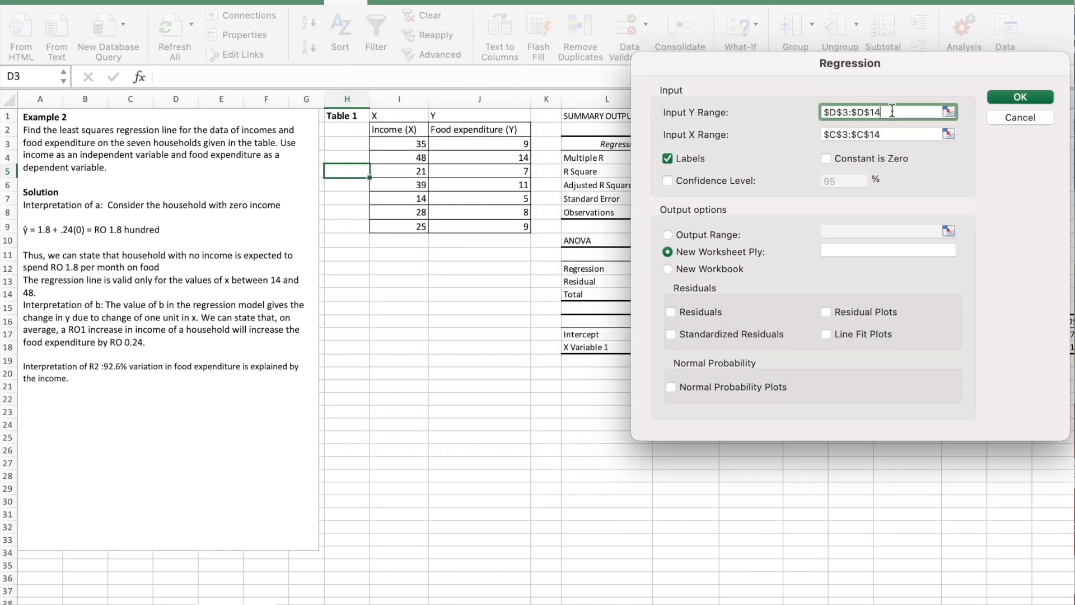
pyautogui.moveTo(892, 110); pyautogui.dragTo(795, 105)
pyautogui.press('BackSpace')
pyautogui.moveTo(890, 136); pyautogui.dragTo(756, 140)
pyautogui.press('BackSpace')
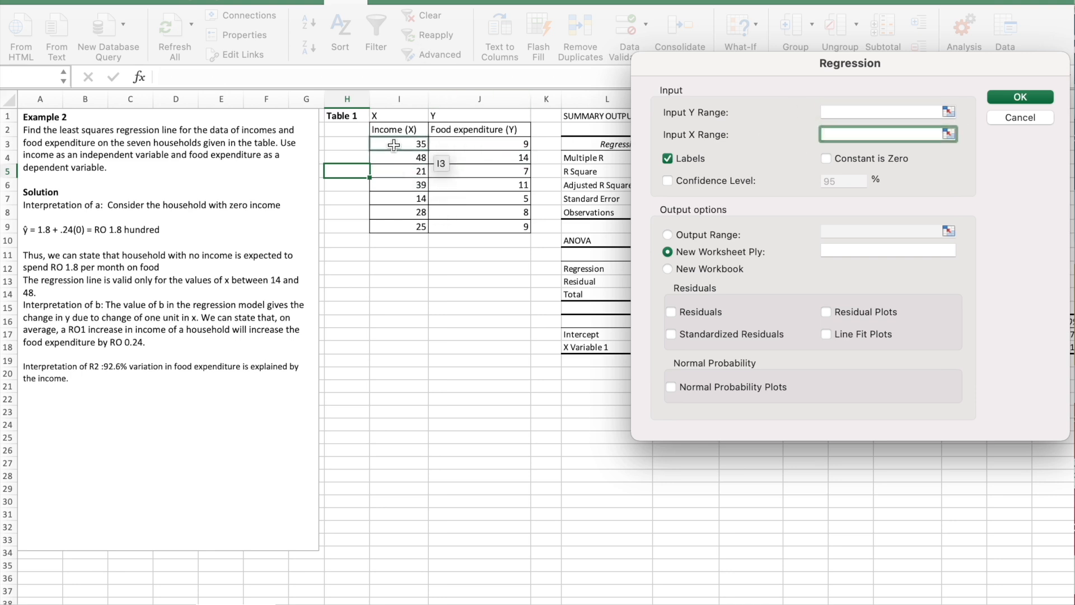
pyautogui.moveTo(415, 144); pyautogui.dragTo(415, 225)
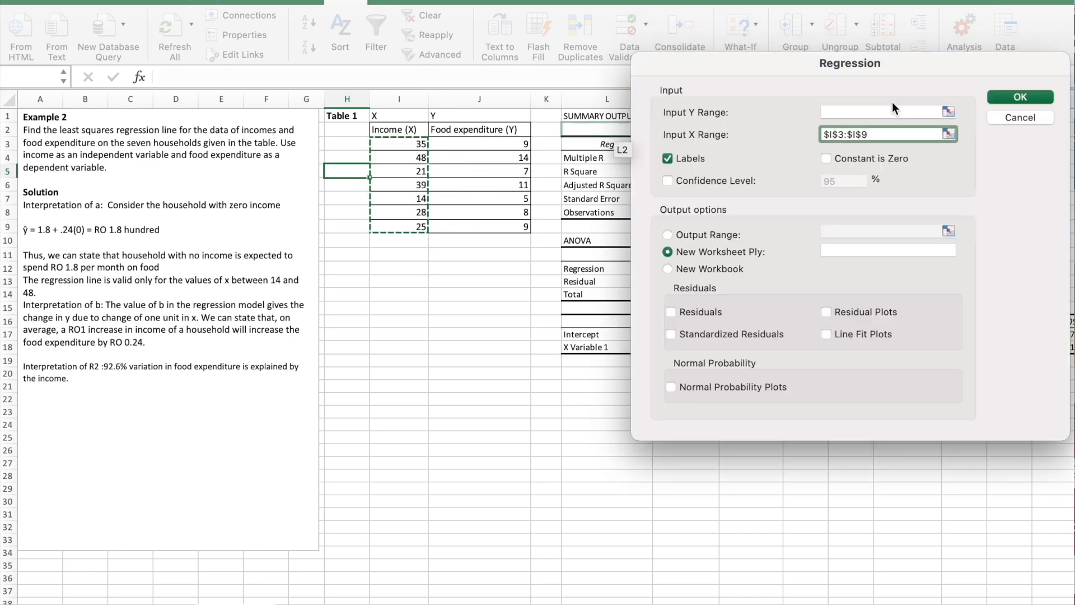
# Step: Set the Y range to the food expenditure values J3:J9 and run the regression with labels on, output to a new worksheet
pyautogui.click(890, 111)
pyautogui.moveTo(522, 144); pyautogui.dragTo(520, 224)
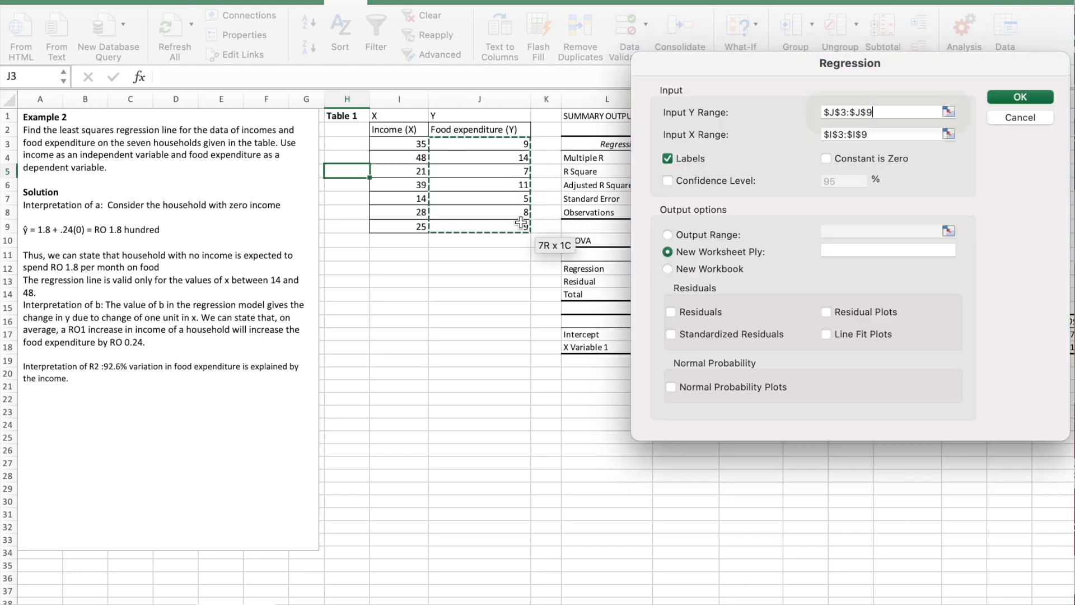
pyautogui.click(668, 159)
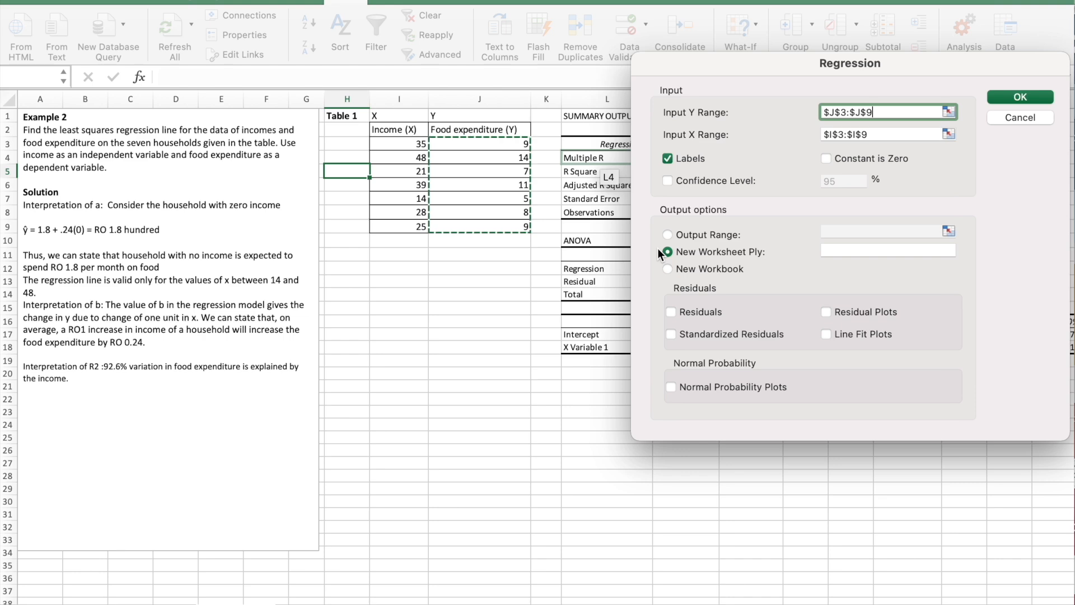
pyautogui.click(1034, 96)
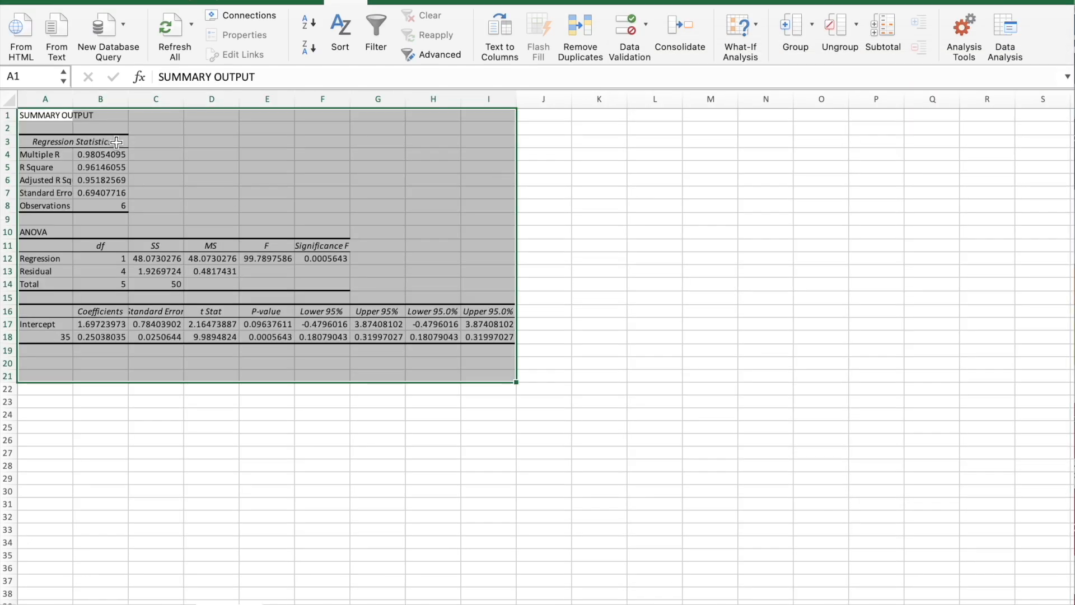
# Step: Examine the Multiple R and R Square rows in the new regression output
pyautogui.click(56, 142)
pyautogui.moveTo(38, 156); pyautogui.dragTo(90, 156)
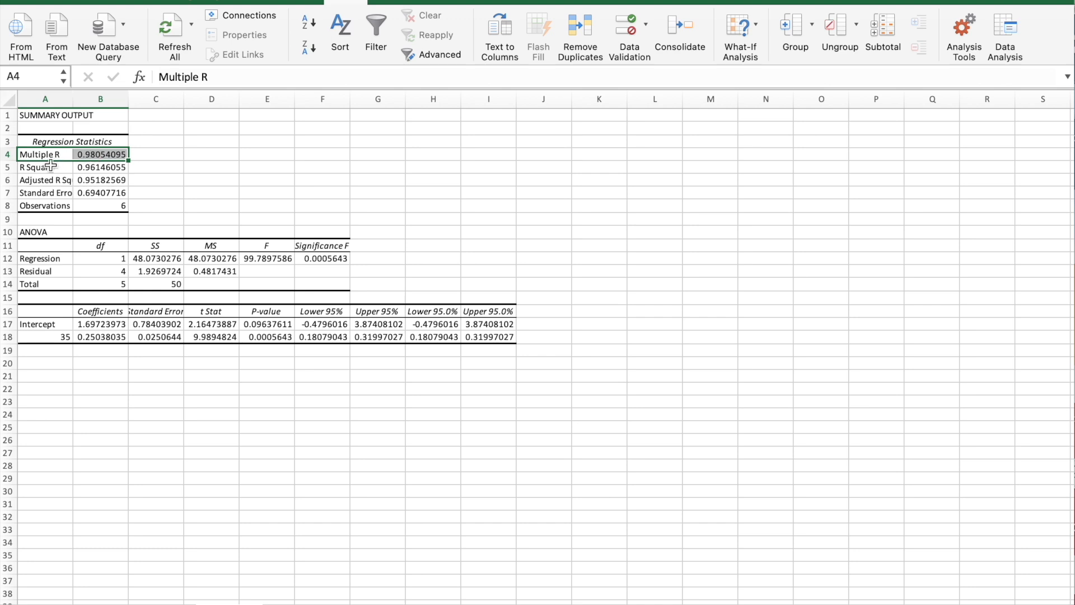
pyautogui.click(25, 166)
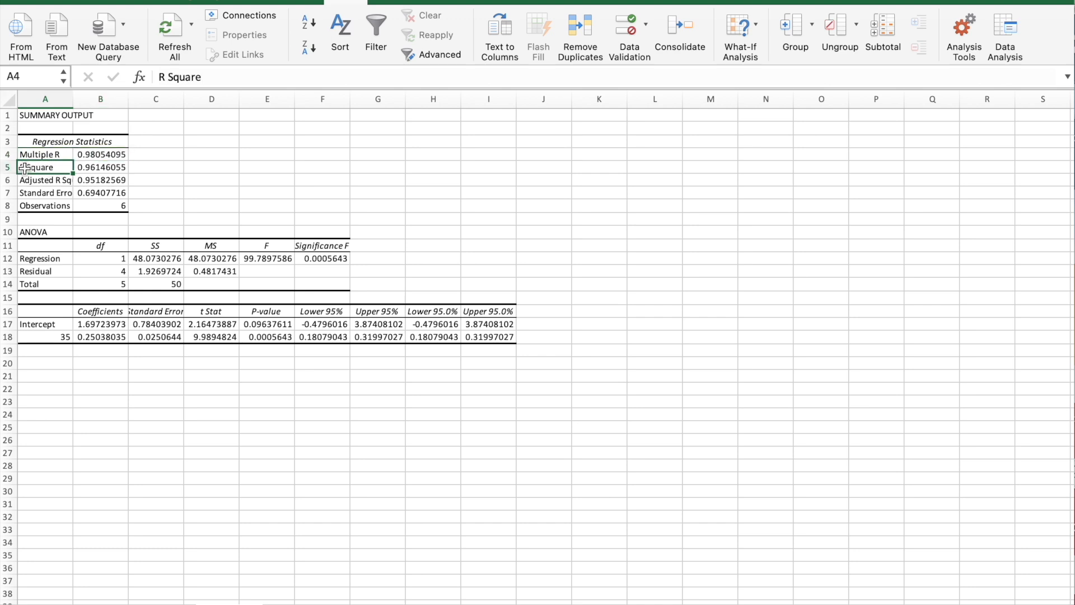
pyautogui.moveTo(25, 167); pyautogui.dragTo(81, 167)
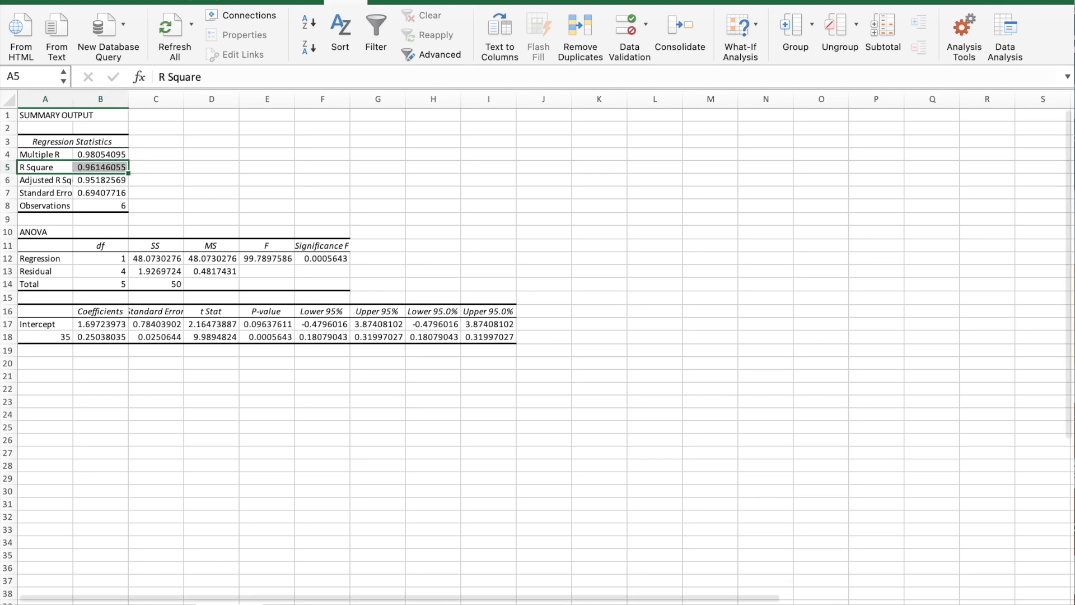
pyautogui.scroll(2, 96, 206)
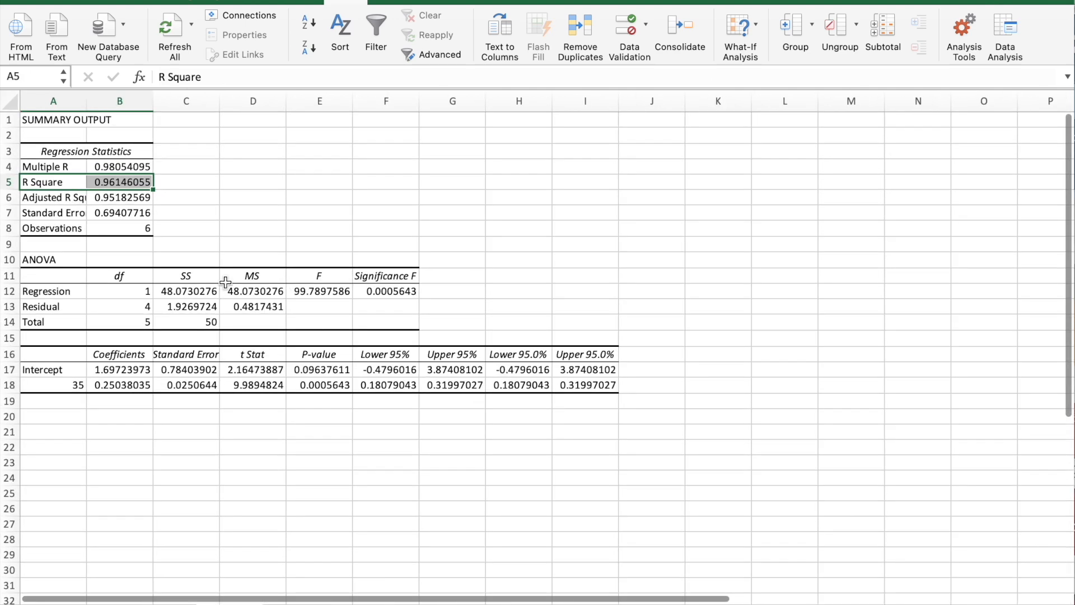
pyautogui.click(96, 206)
pyautogui.moveTo(27, 182); pyautogui.dragTo(119, 180)
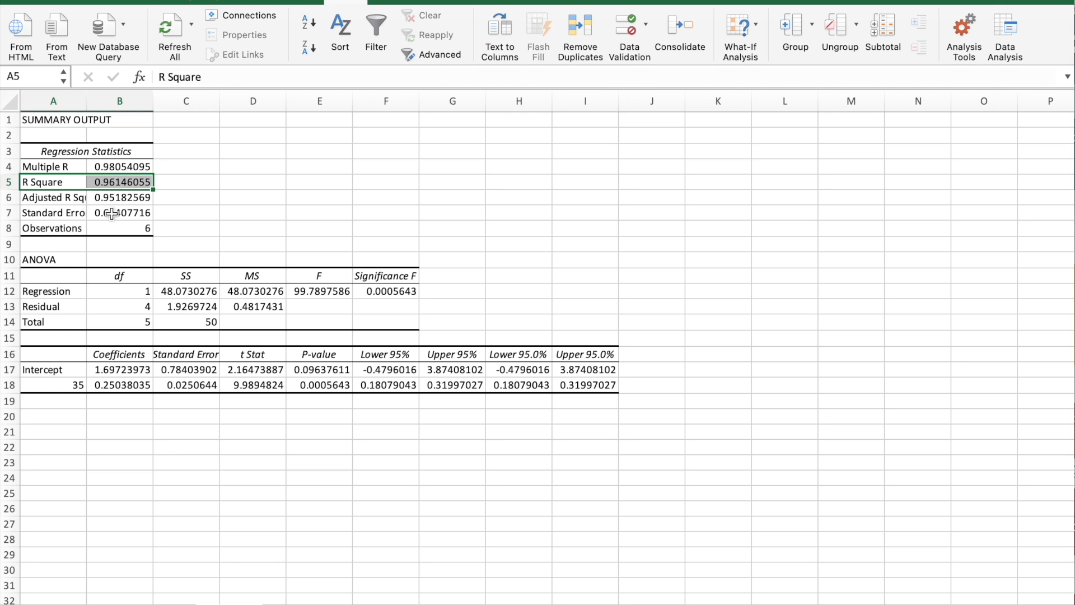
# Step: Widen column A to fit the statistic labels and review the Adjusted R Square, Standard Error and Observations rows
pyautogui.click(106, 226)
pyautogui.moveTo(87, 101); pyautogui.dragTo(116, 101)
pyautogui.moveTo(33, 197); pyautogui.dragTo(150, 197)
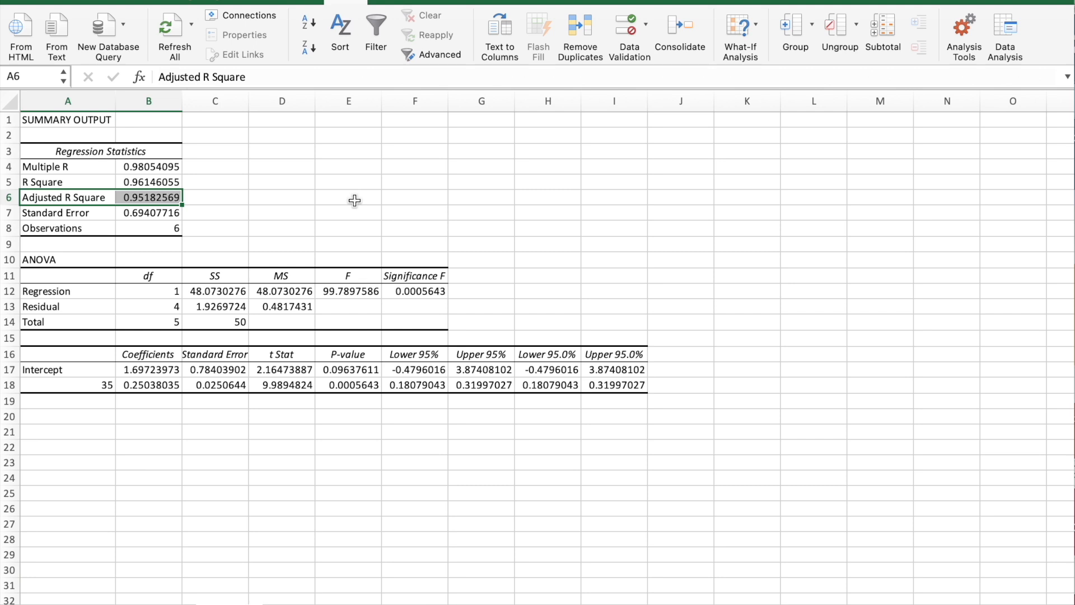
pyautogui.click(26, 213)
pyautogui.moveTo(26, 213); pyautogui.dragTo(156, 215)
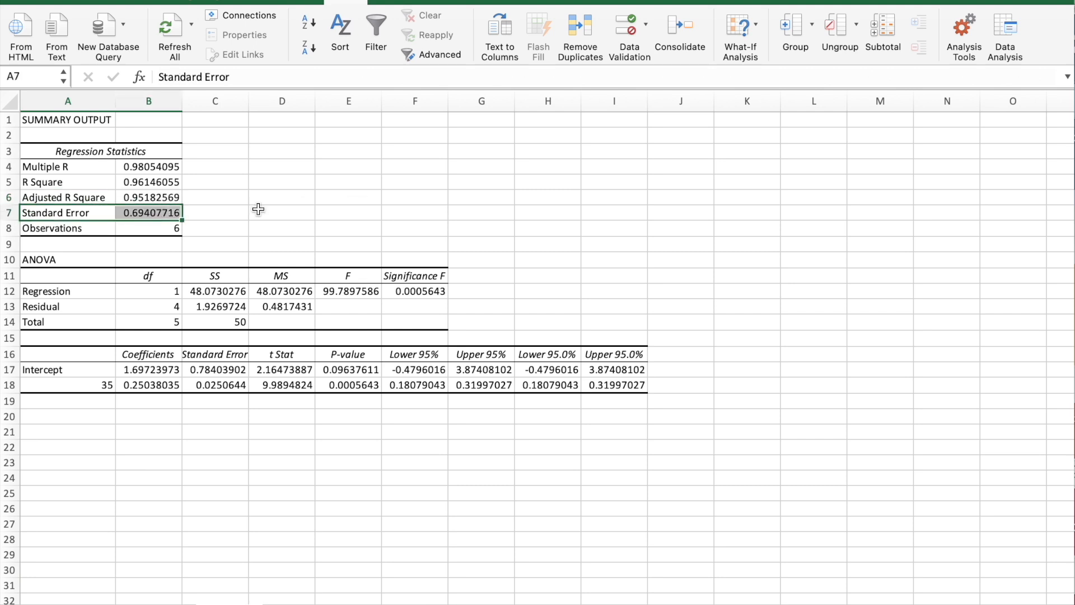
pyautogui.click(319, 211)
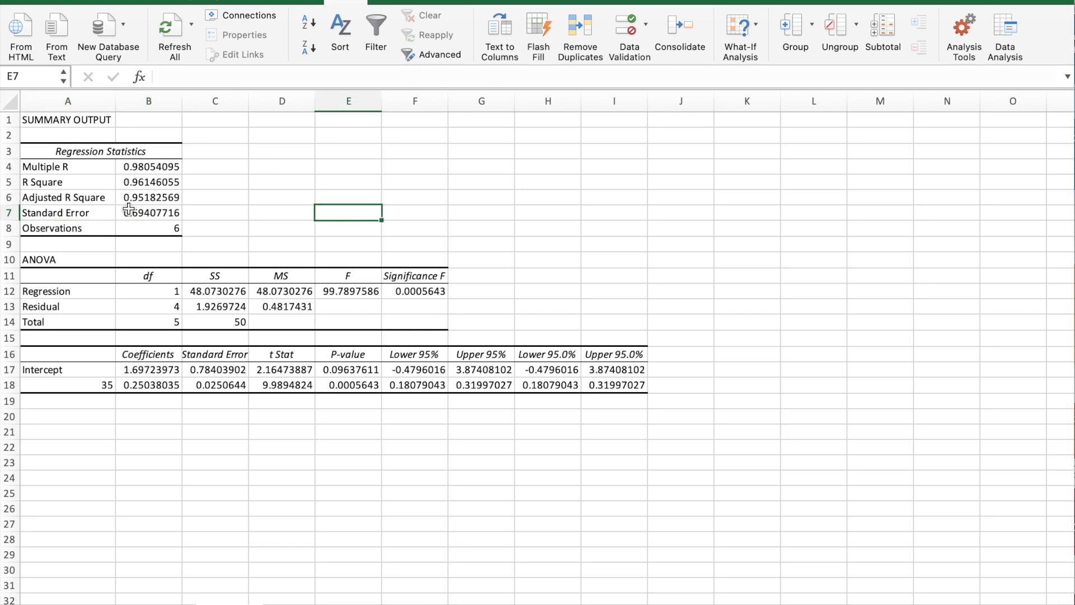
pyautogui.moveTo(53, 228); pyautogui.dragTo(155, 228)
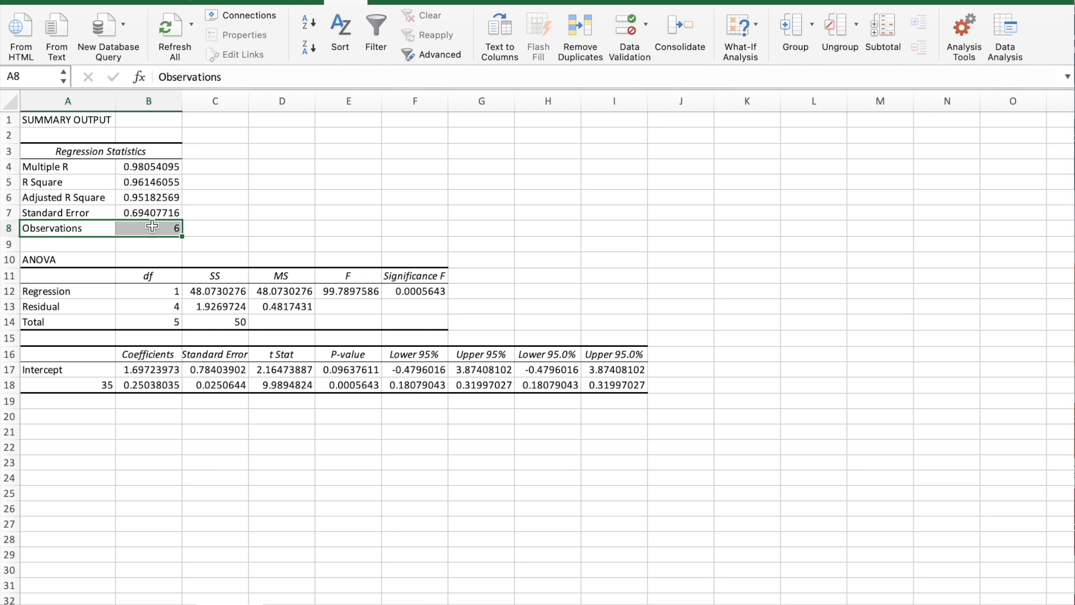
pyautogui.click(340, 230)
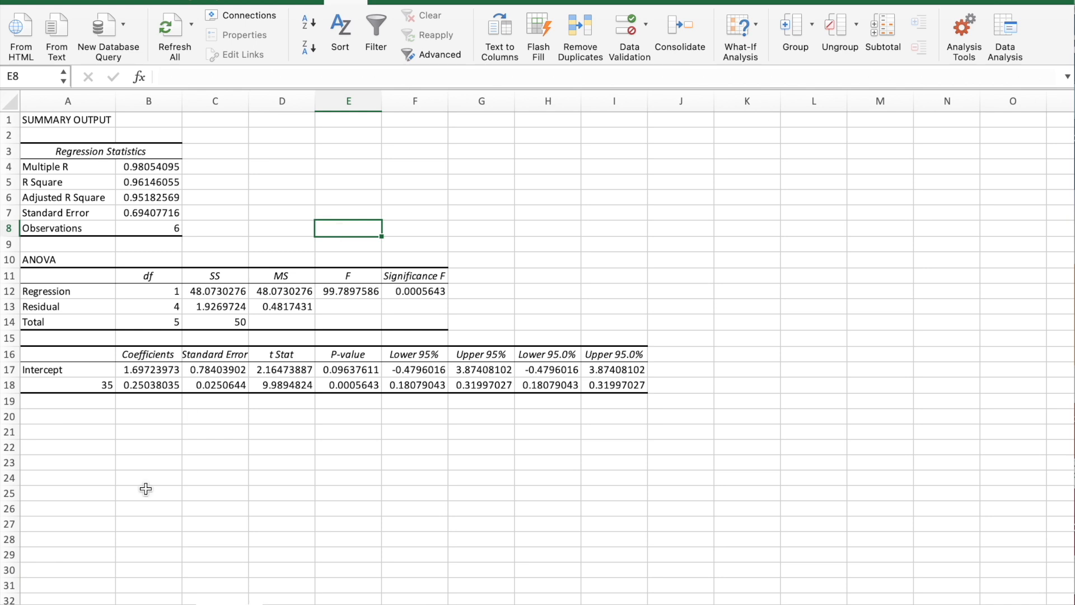
# Step: Return to the Example 2 sheet and review the solution's written conclusions, including the interpretations of b and R2
pyautogui.click(303, 604)
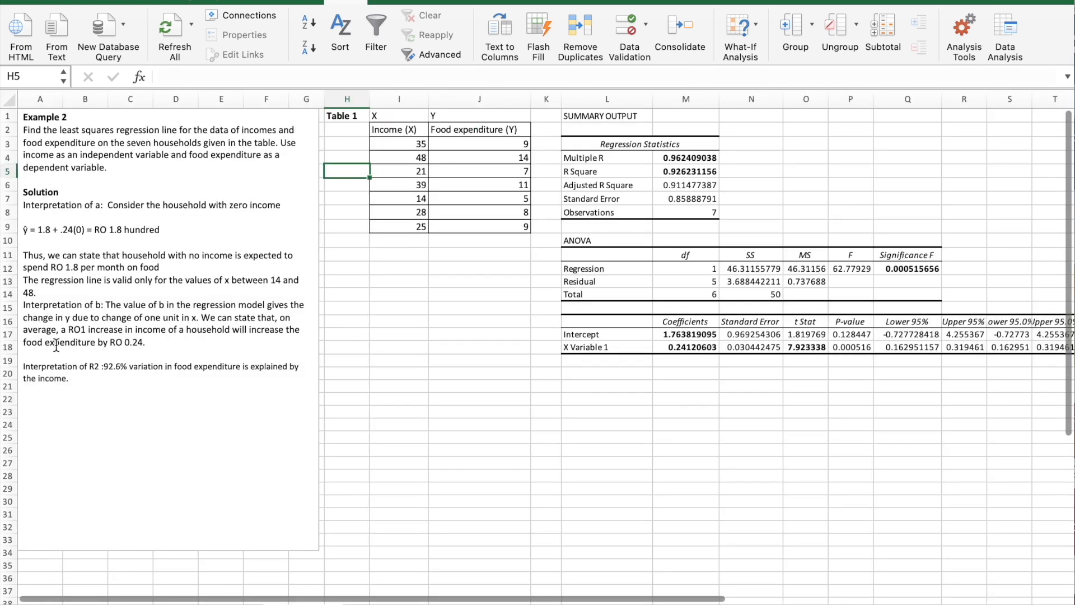
pyautogui.click(14, 256)
pyautogui.click(38, 256)
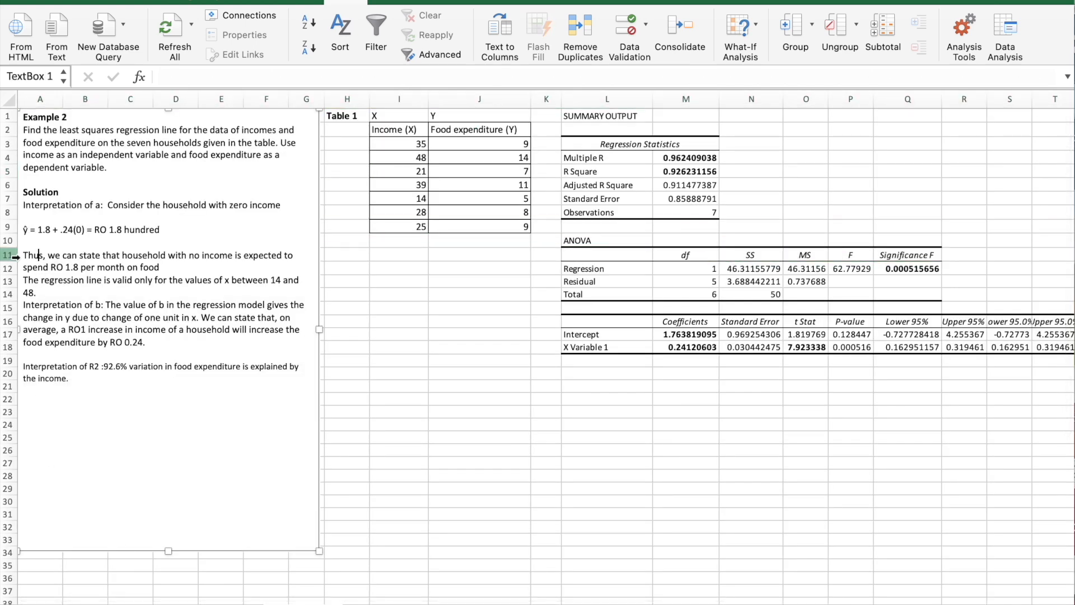
pyautogui.moveTo(28, 257); pyautogui.dragTo(97, 389)
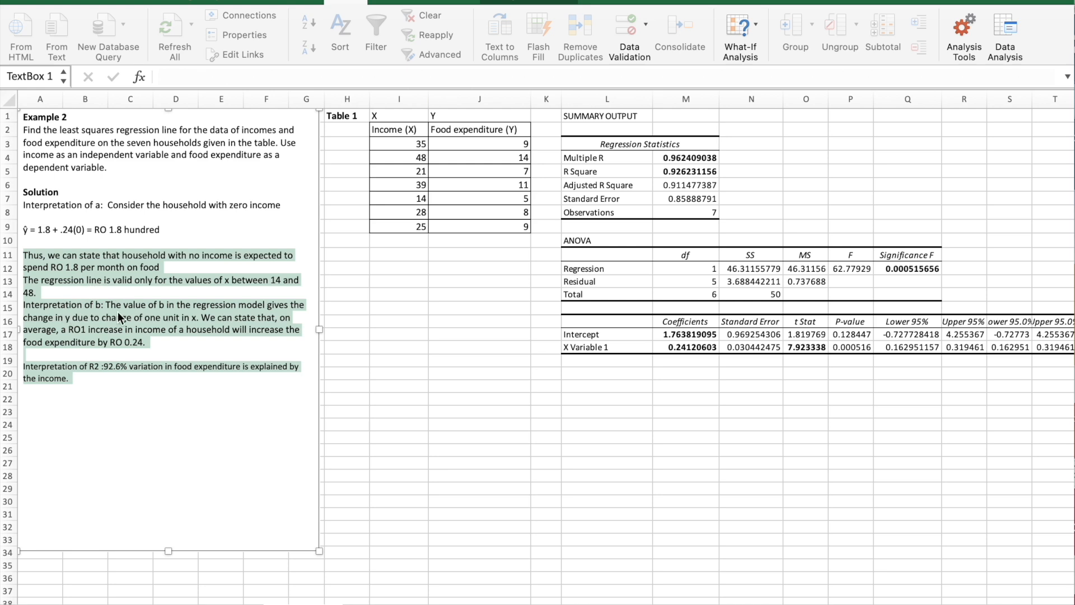
pyautogui.click(77, 379)
pyautogui.moveTo(23, 366); pyautogui.dragTo(119, 380)
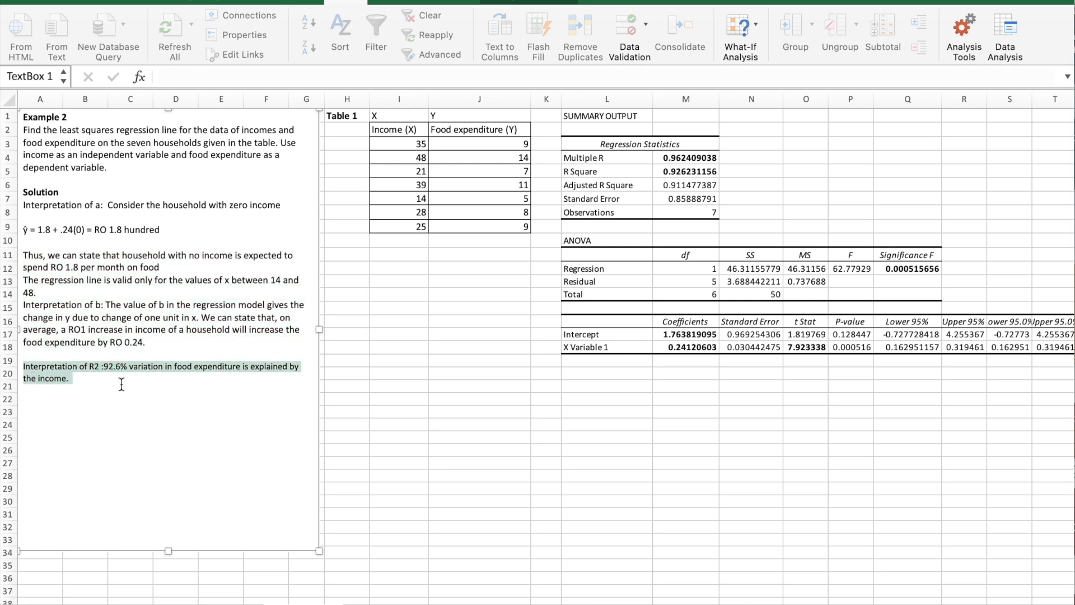